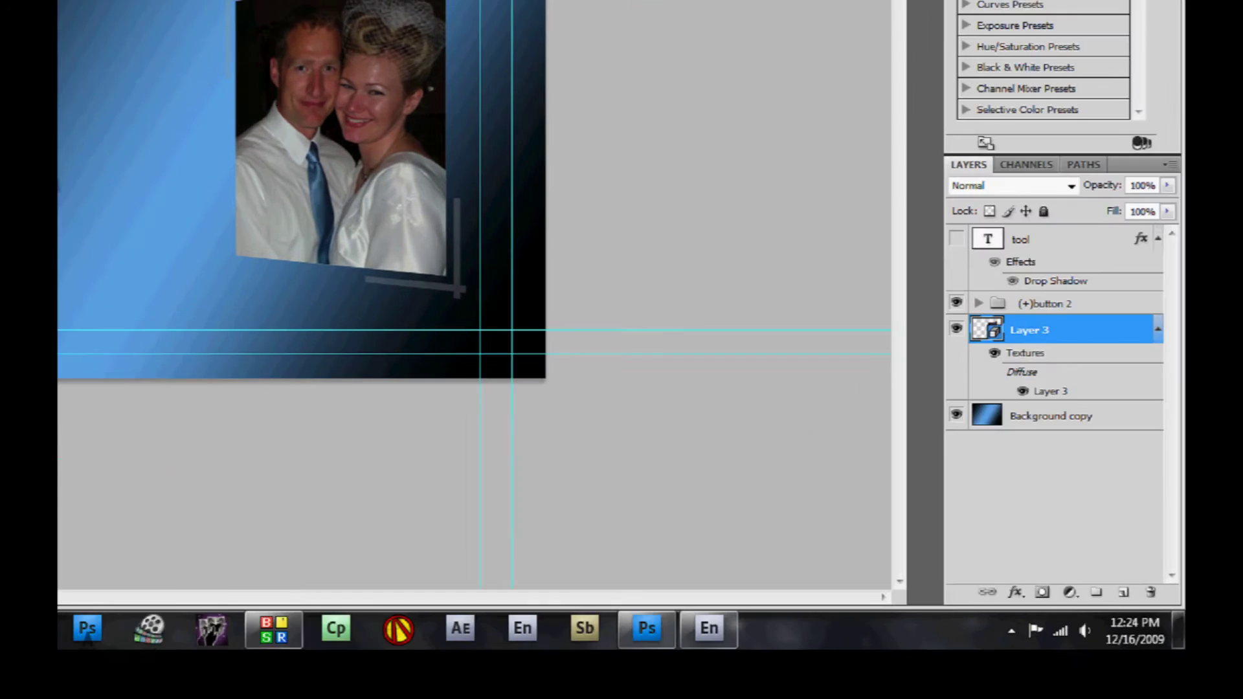
Create a new layer group above Layer 3 and rename it '(+)button 1'
left_click(1102, 609)
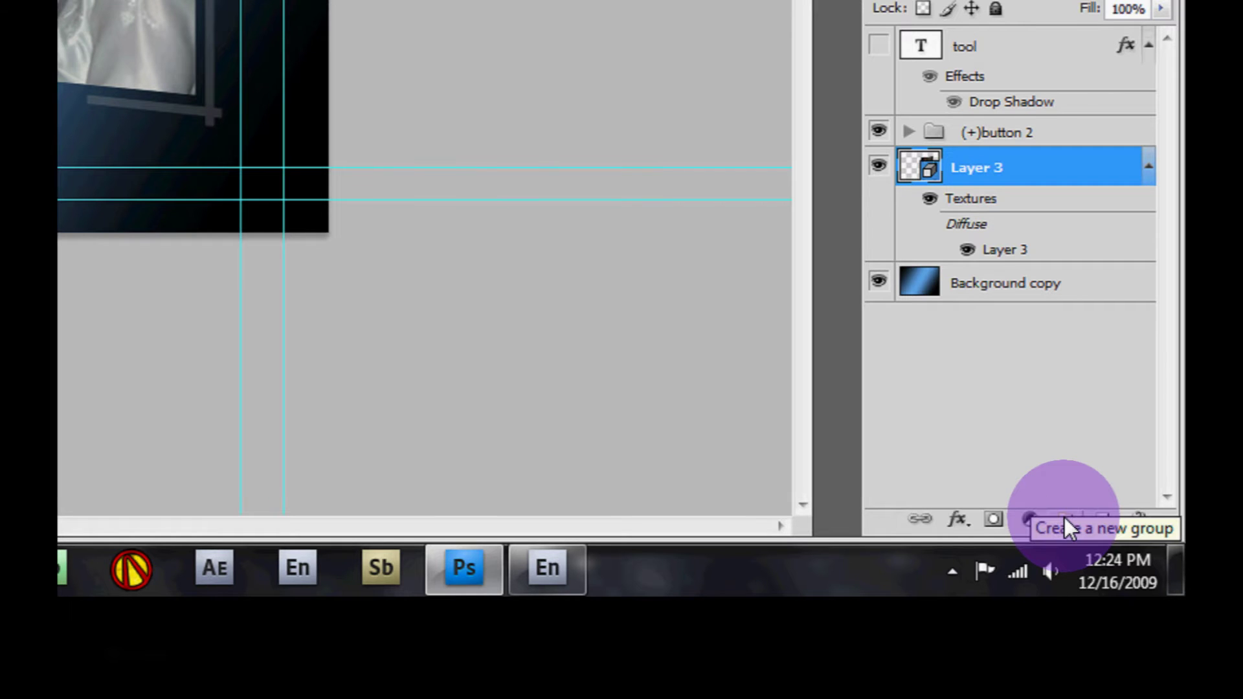
left_click(1065, 519)
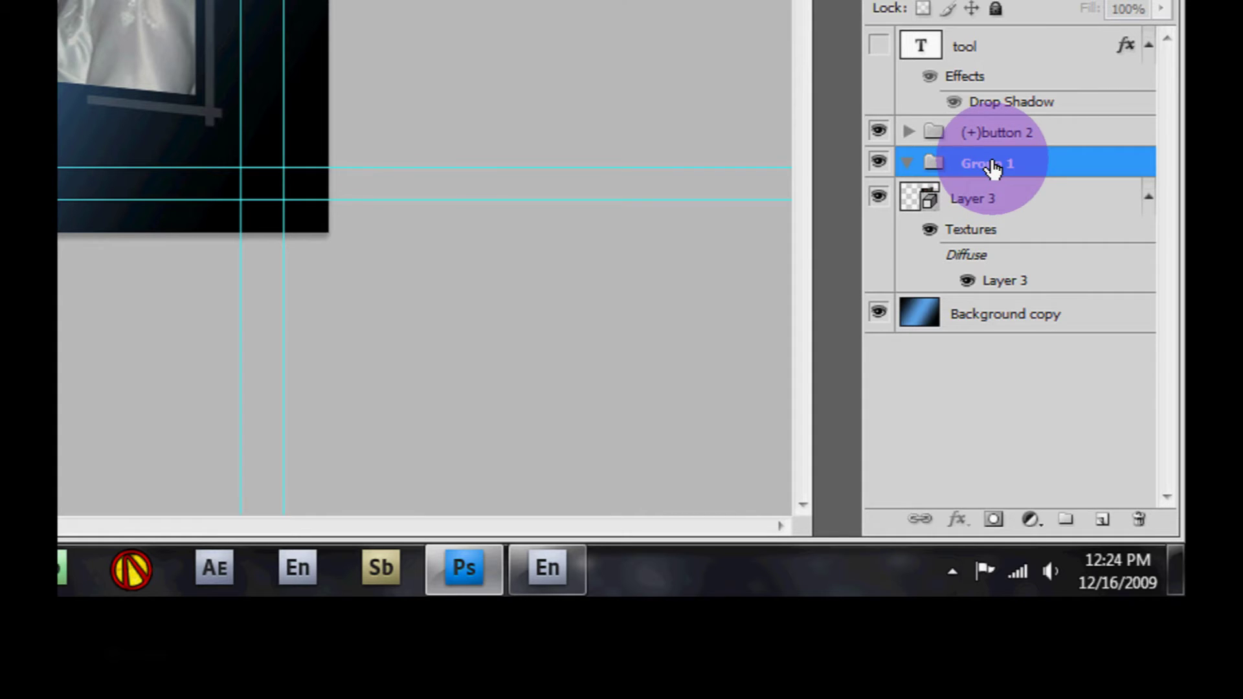
double_click(991, 164)
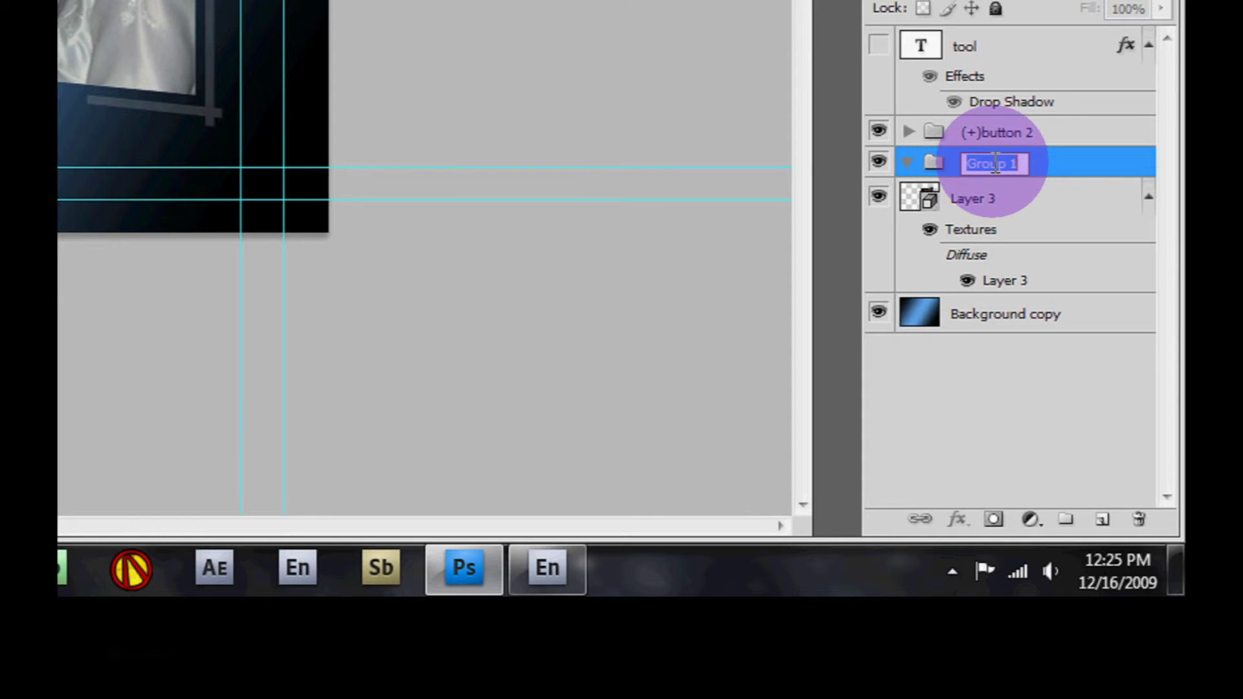
type("(+)button 1")
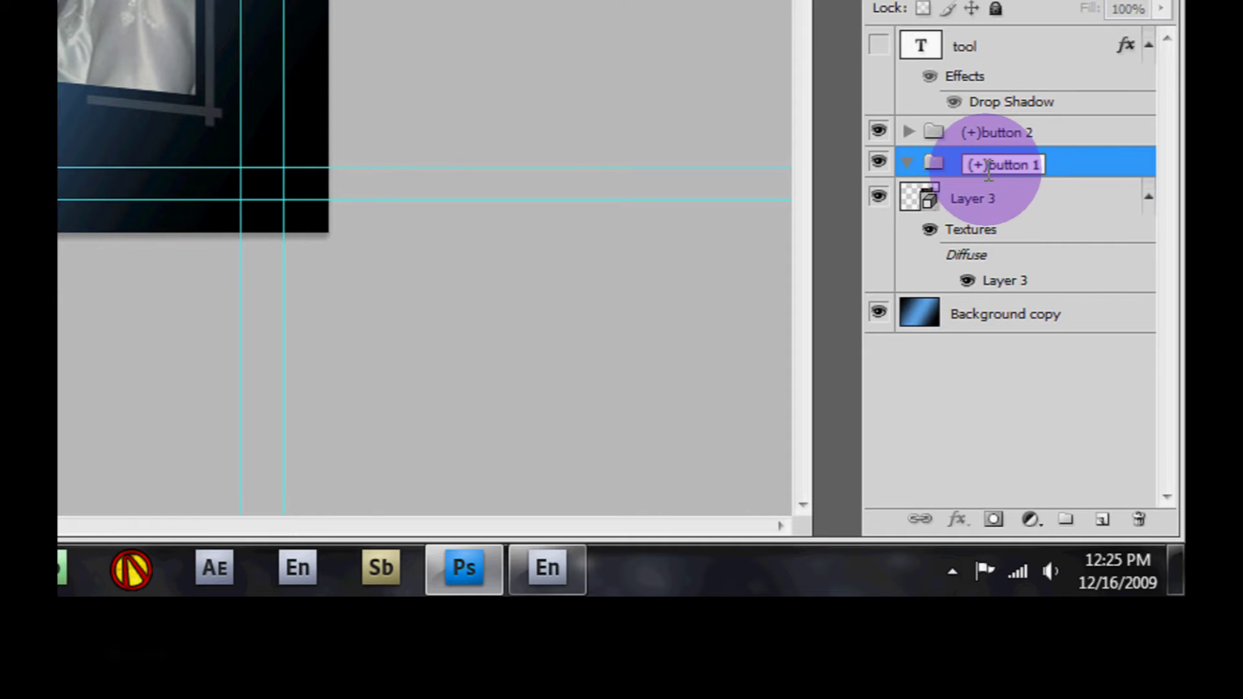
key("Return")
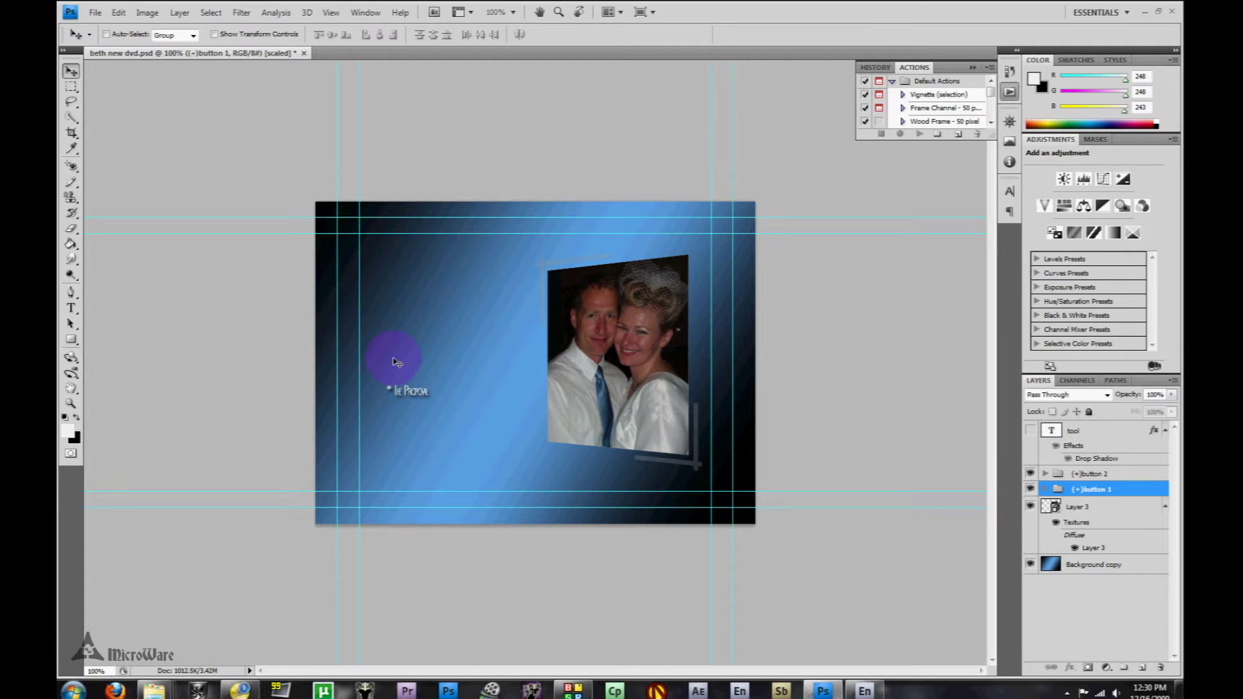
With the Type tool, type '* Our Wedding Memories' above '* The Proposal'
key("t")
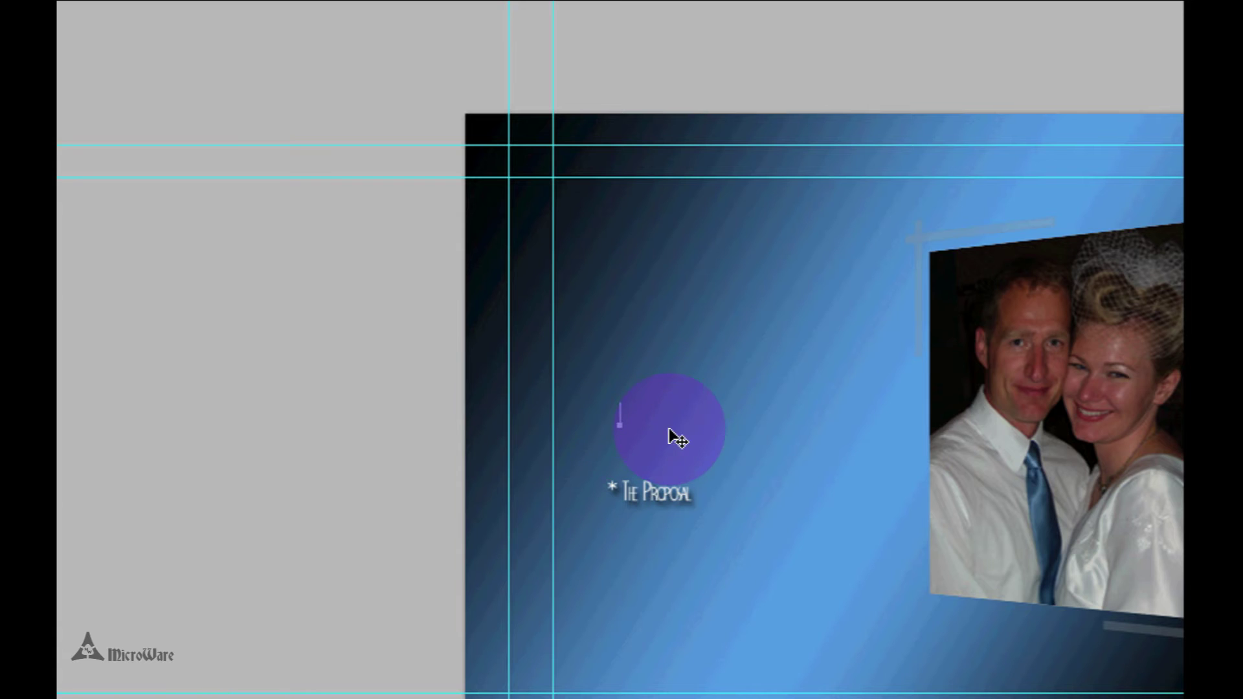
type("* Our Wed")
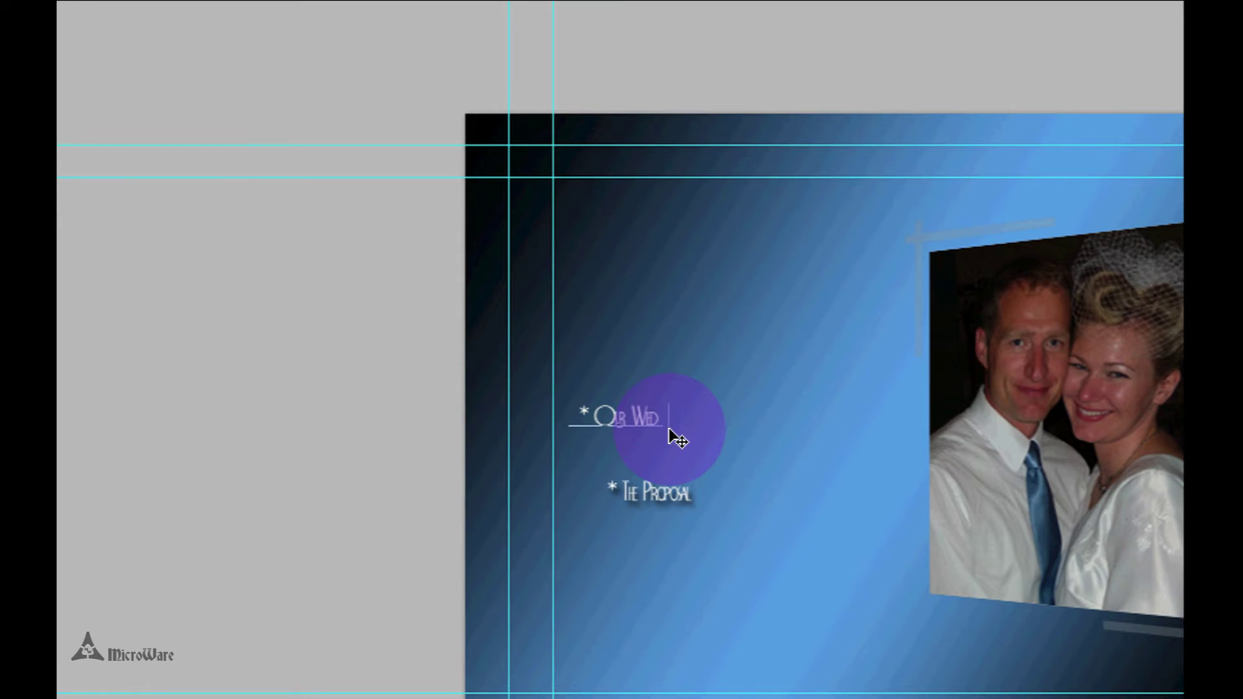
type("ding Memorie")
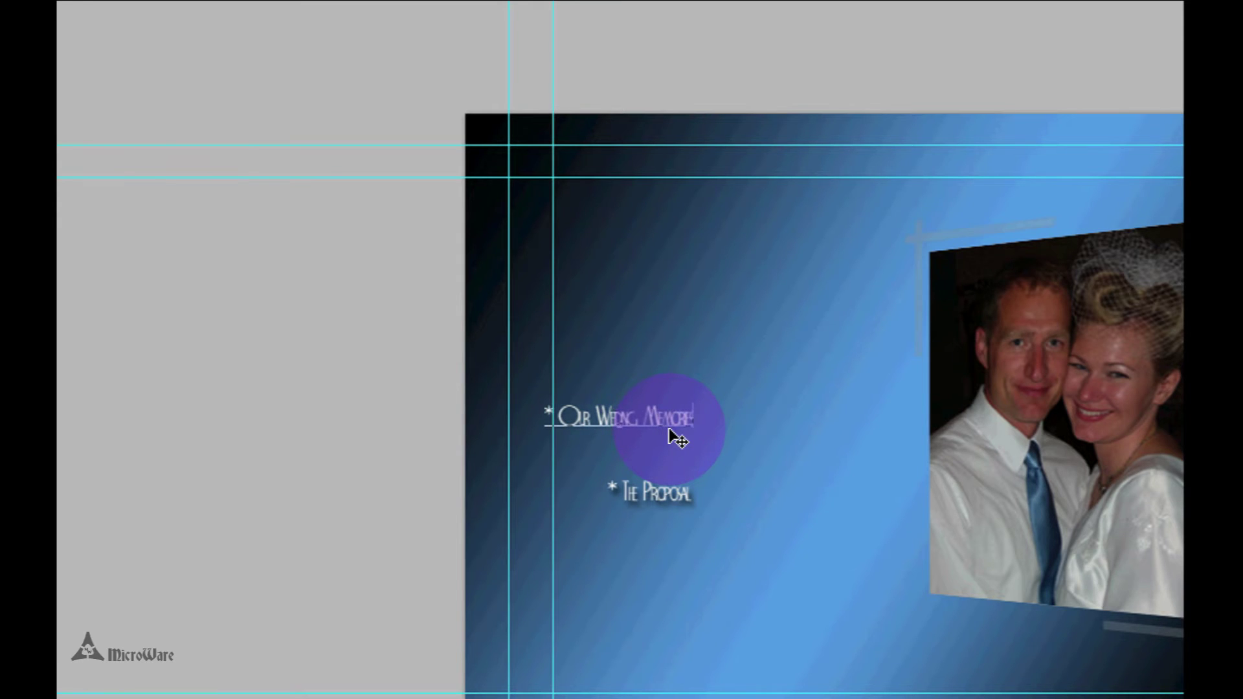
type("s")
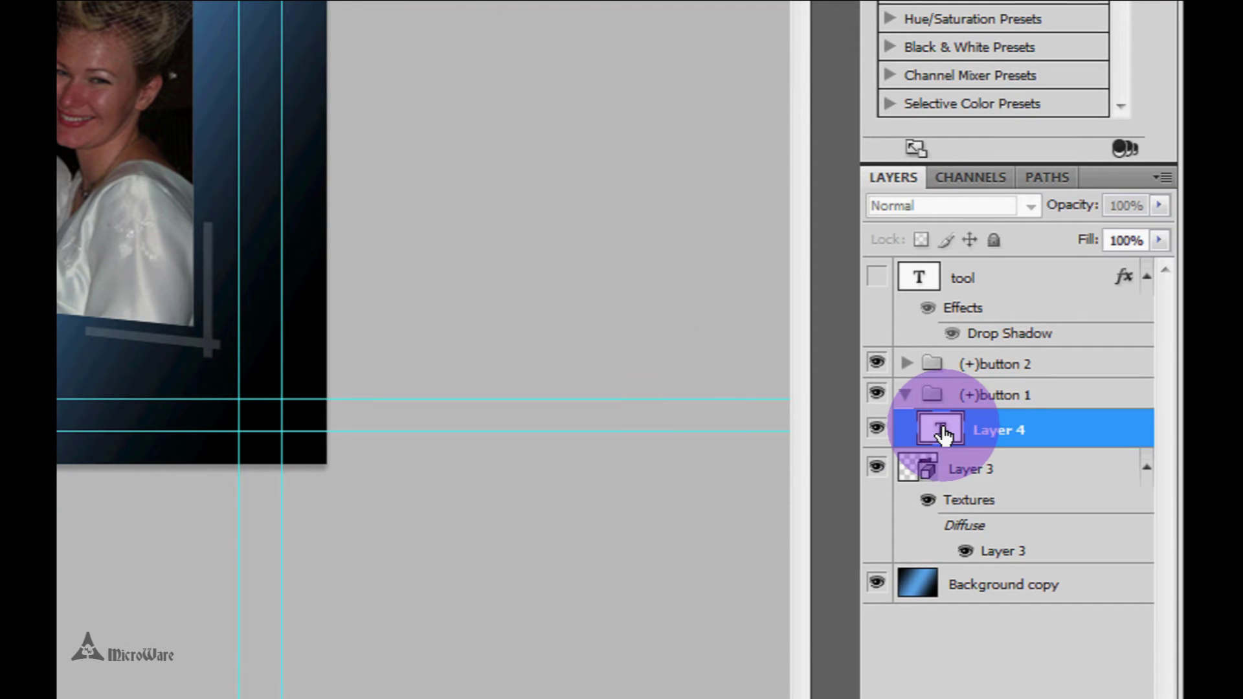
Commit the new text and drag it into line directly above '* The Proposal'
double_click(940, 430)
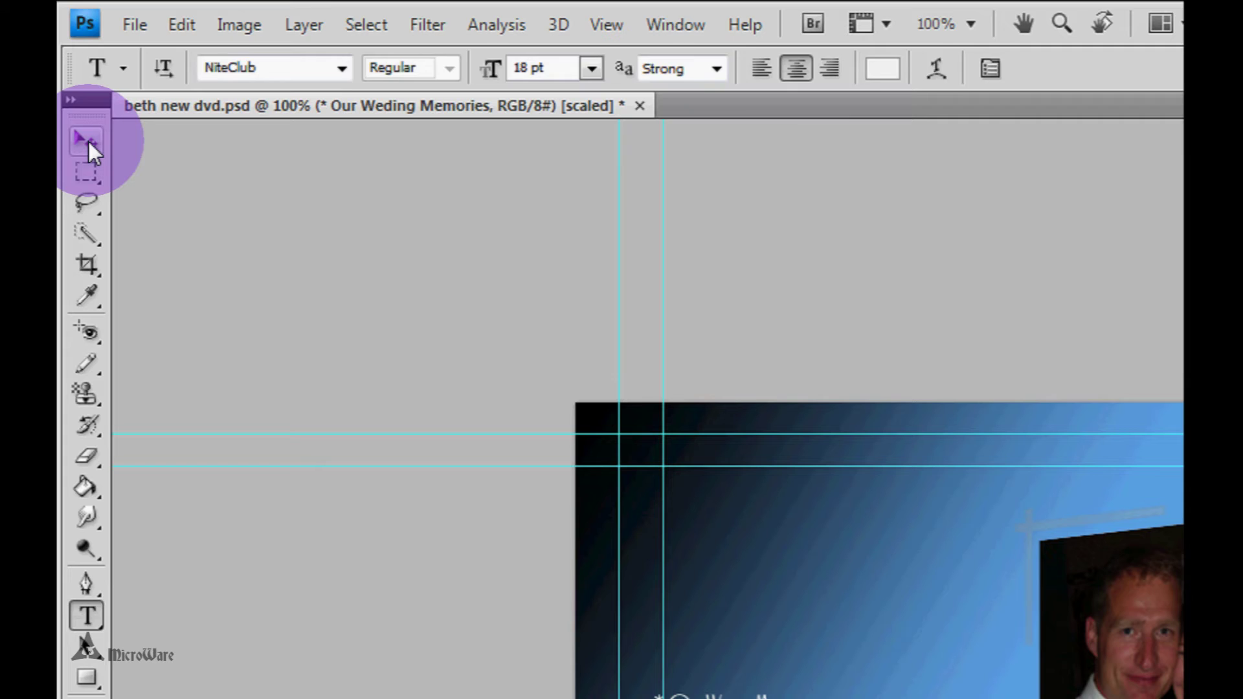
left_click(86, 140)
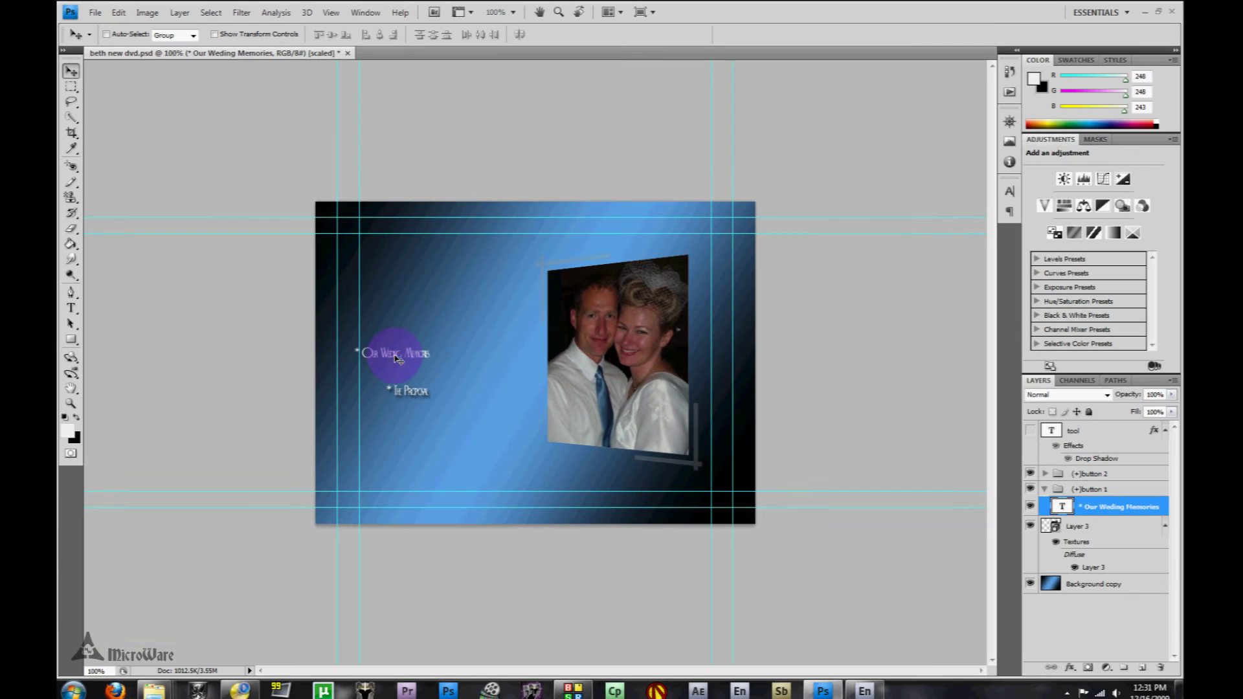
left_click_drag(396, 358, 424, 370)
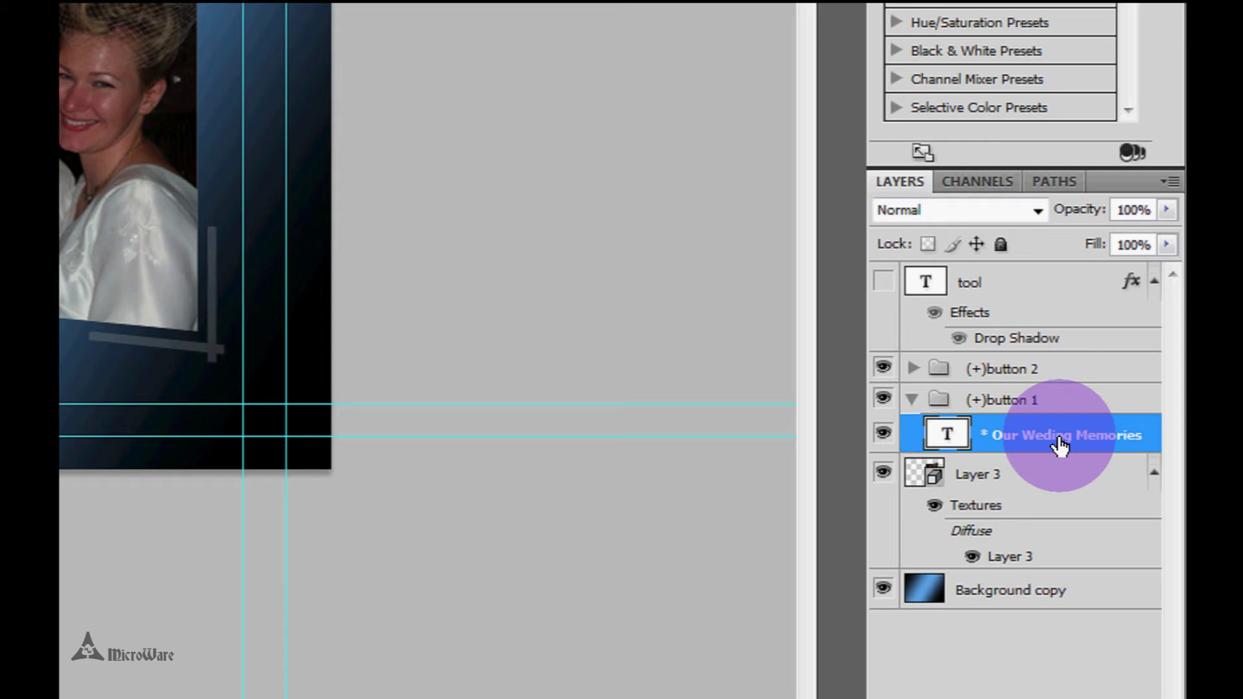
Apply a Drop Shadow layer style to the '* Our Weding Memories' text layer
right_click(1059, 446)
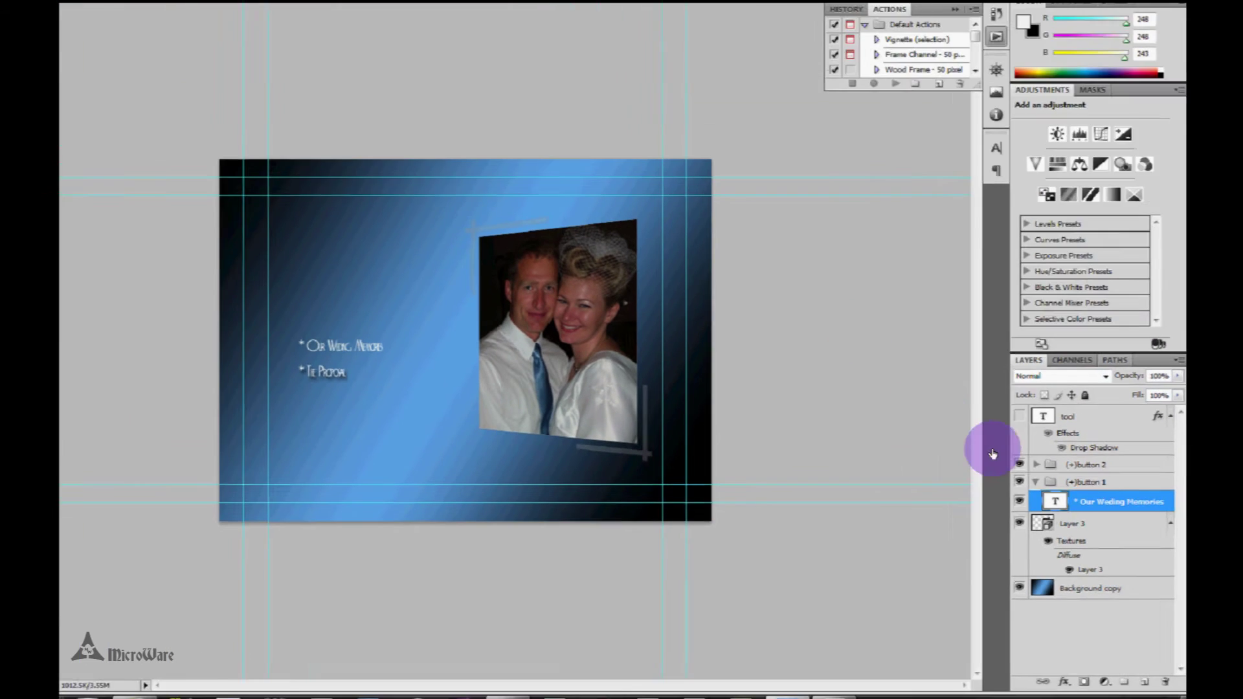
right_click(1033, 443)
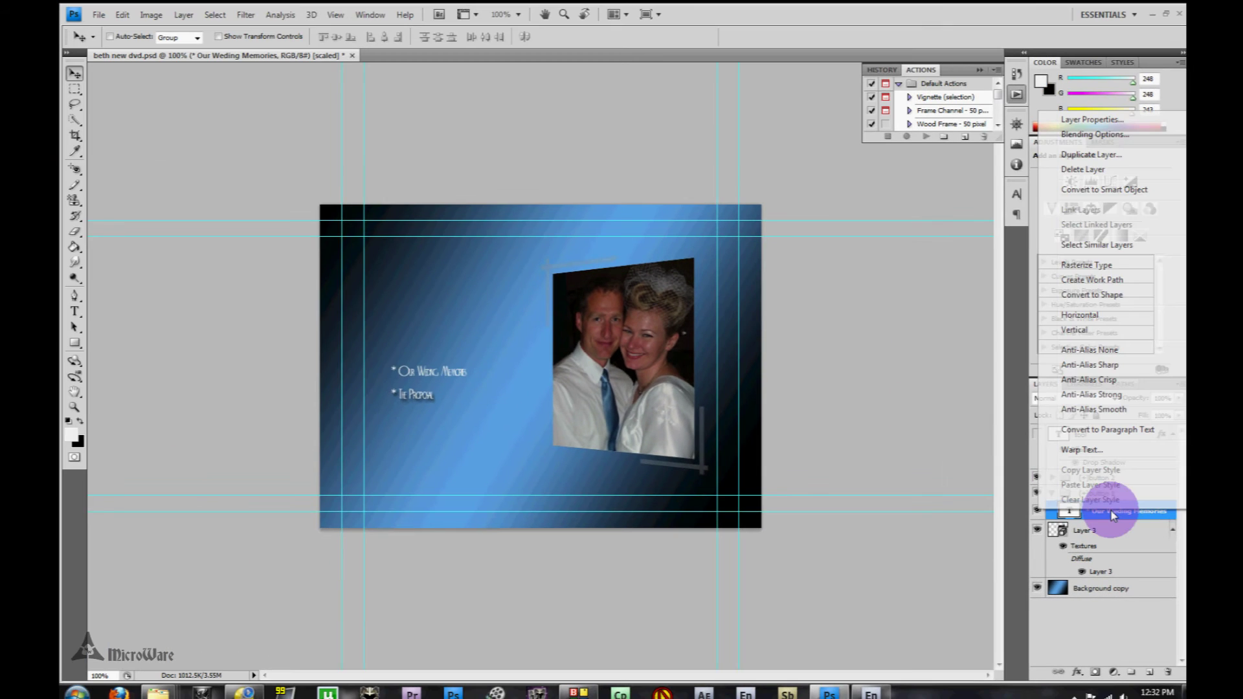
left_click(1087, 136)
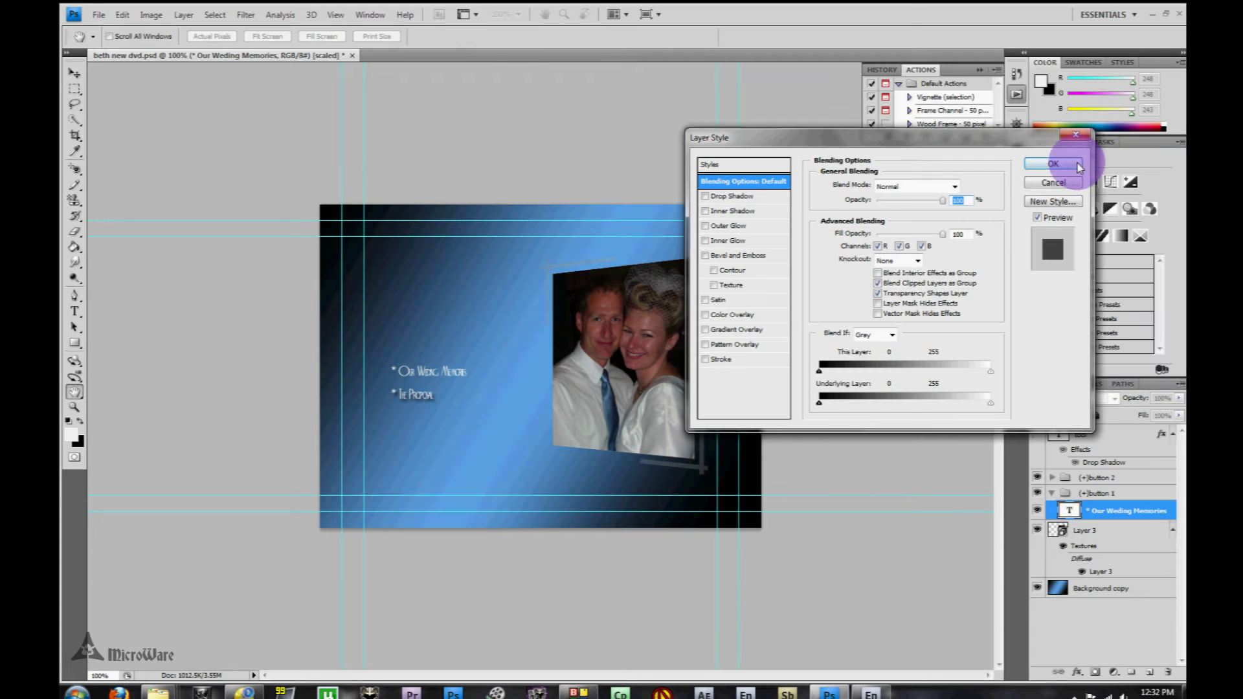
left_click(706, 197)
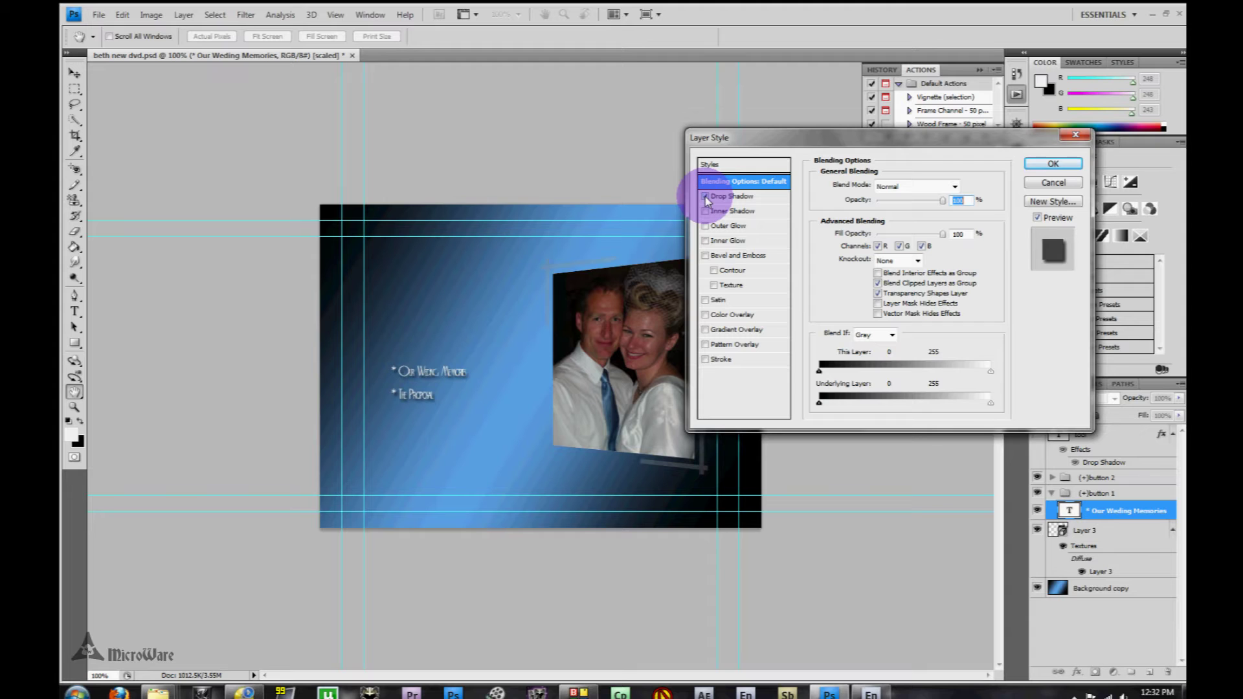
left_click(1053, 164)
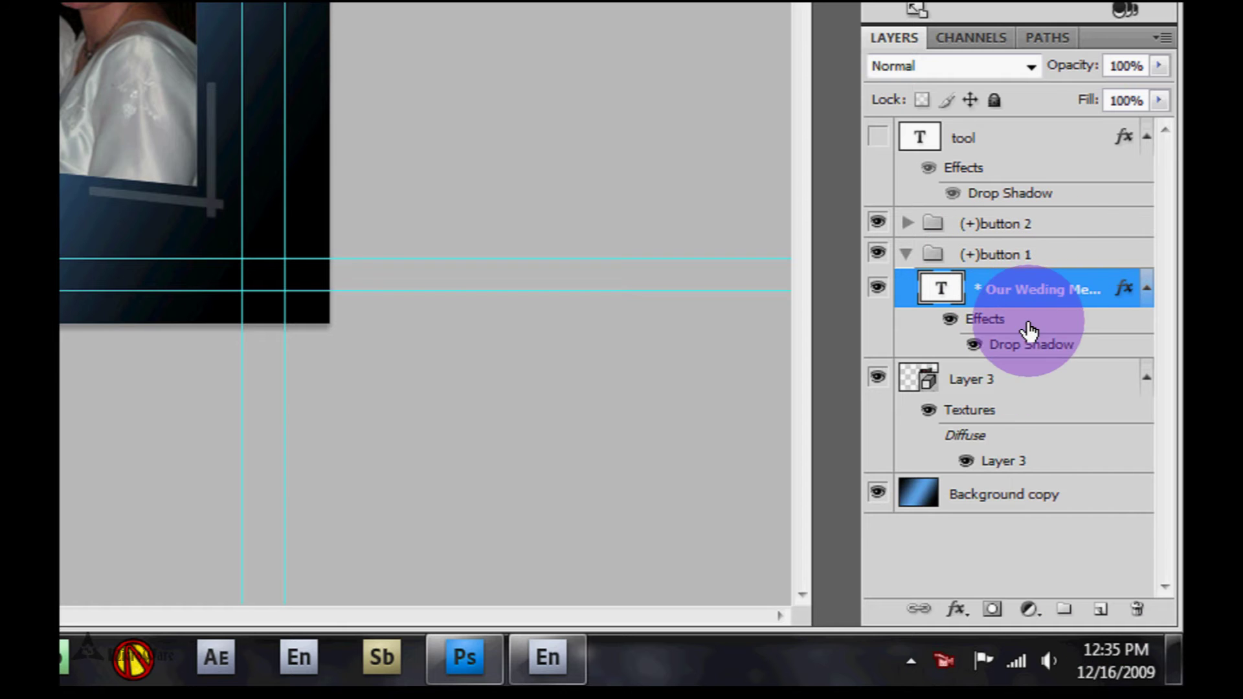
Add an empty layer above the text inside '(+)button 1' and name it '(=1)'
left_click(1102, 615)
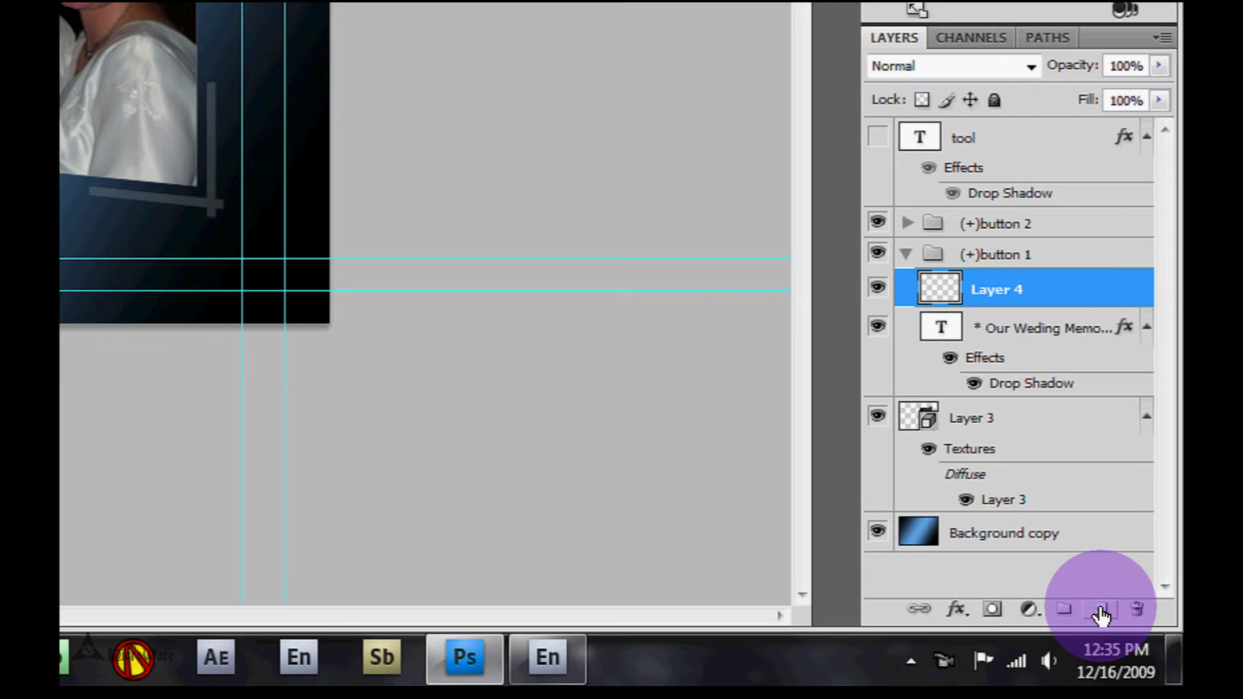
double_click(1002, 293)
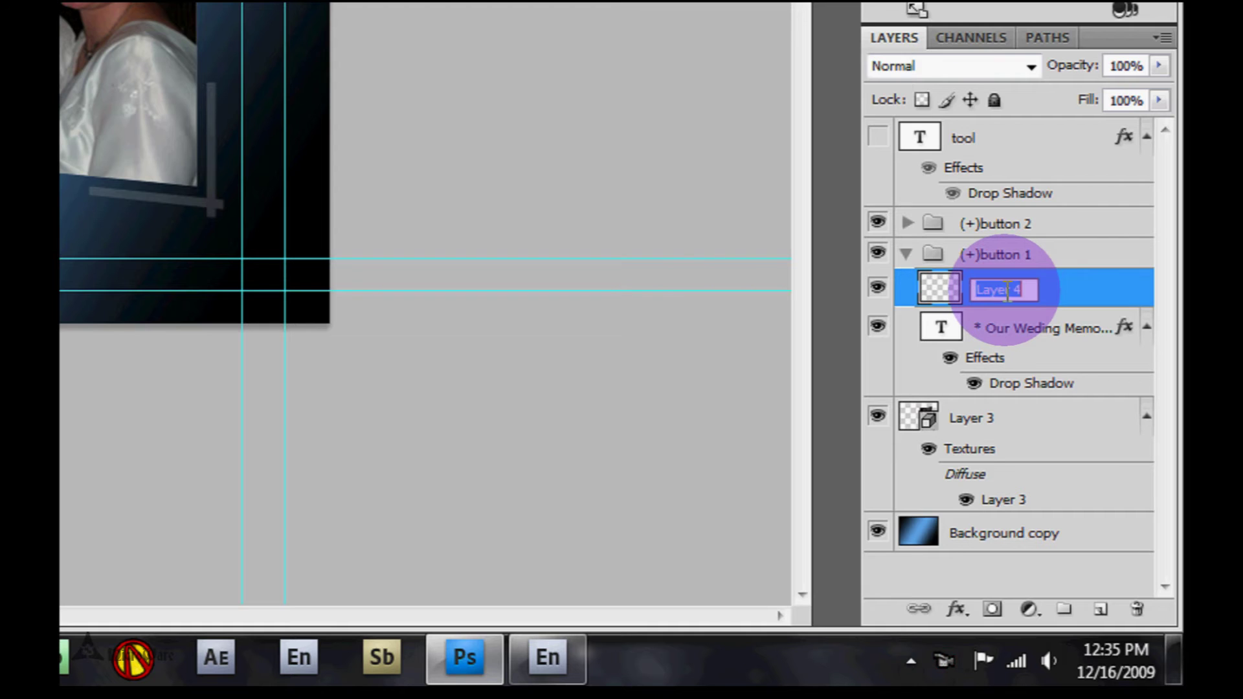
type("(")
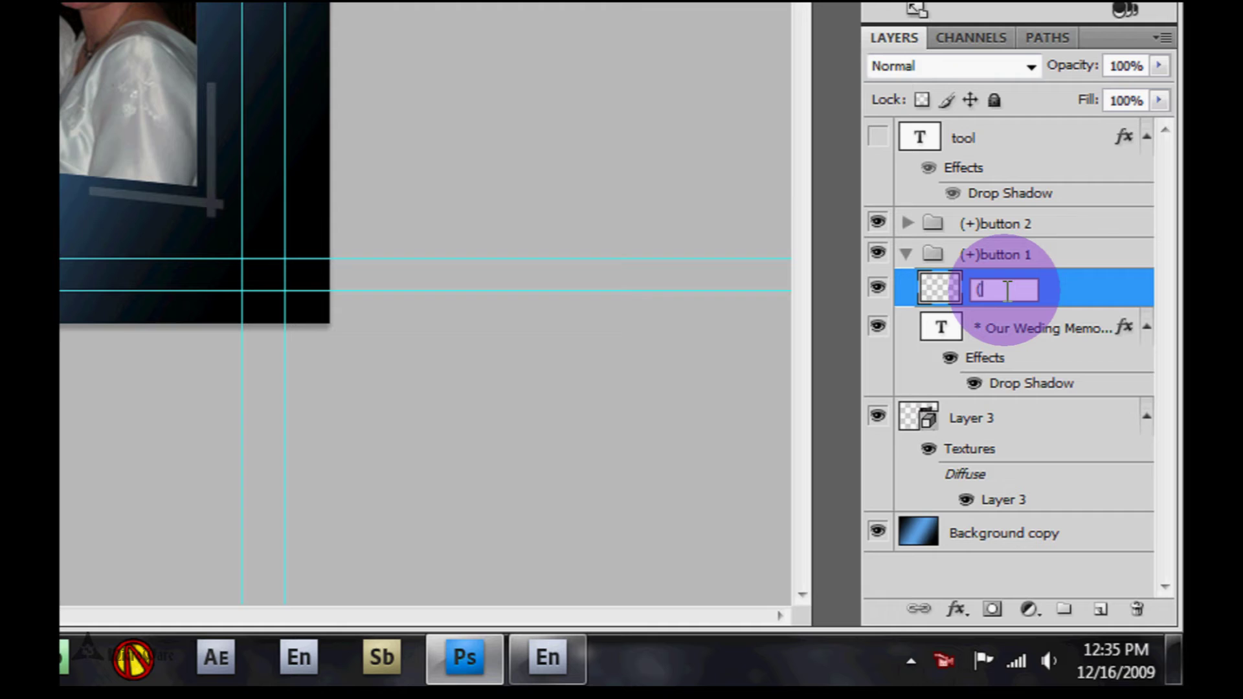
type("=1)")
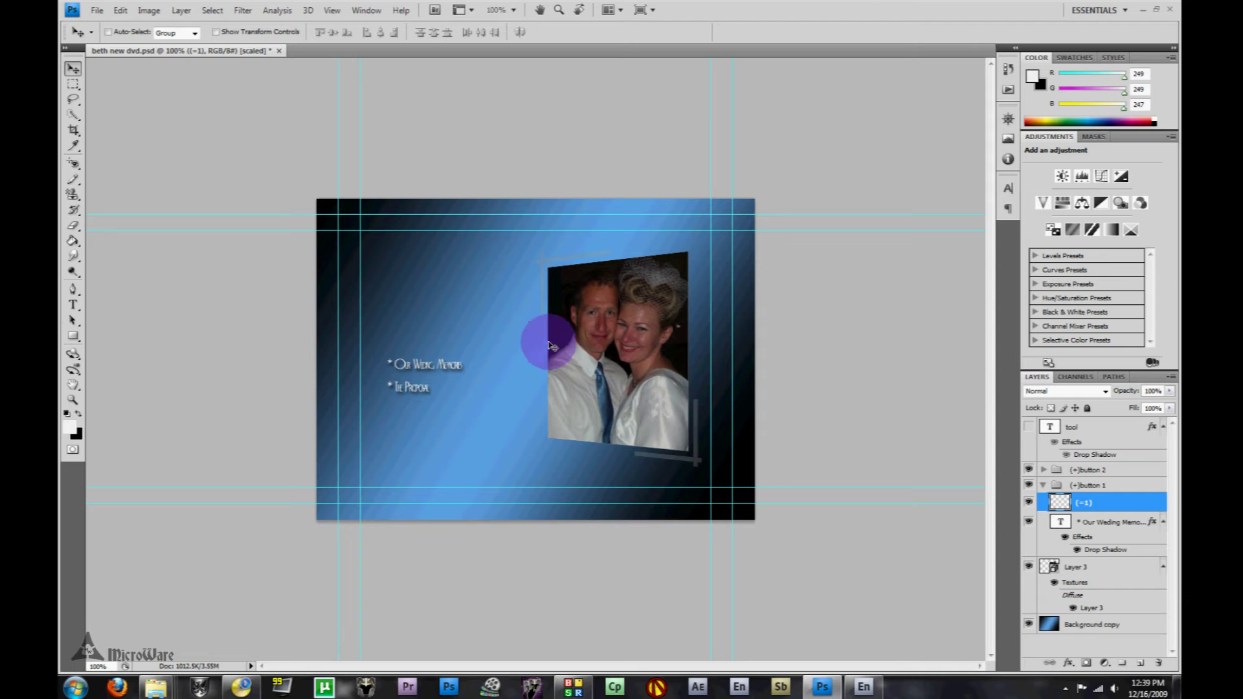
Confirm the '(=1)' name and draw a small rectangular selection around the asterisk bullet
key("alt+F9")
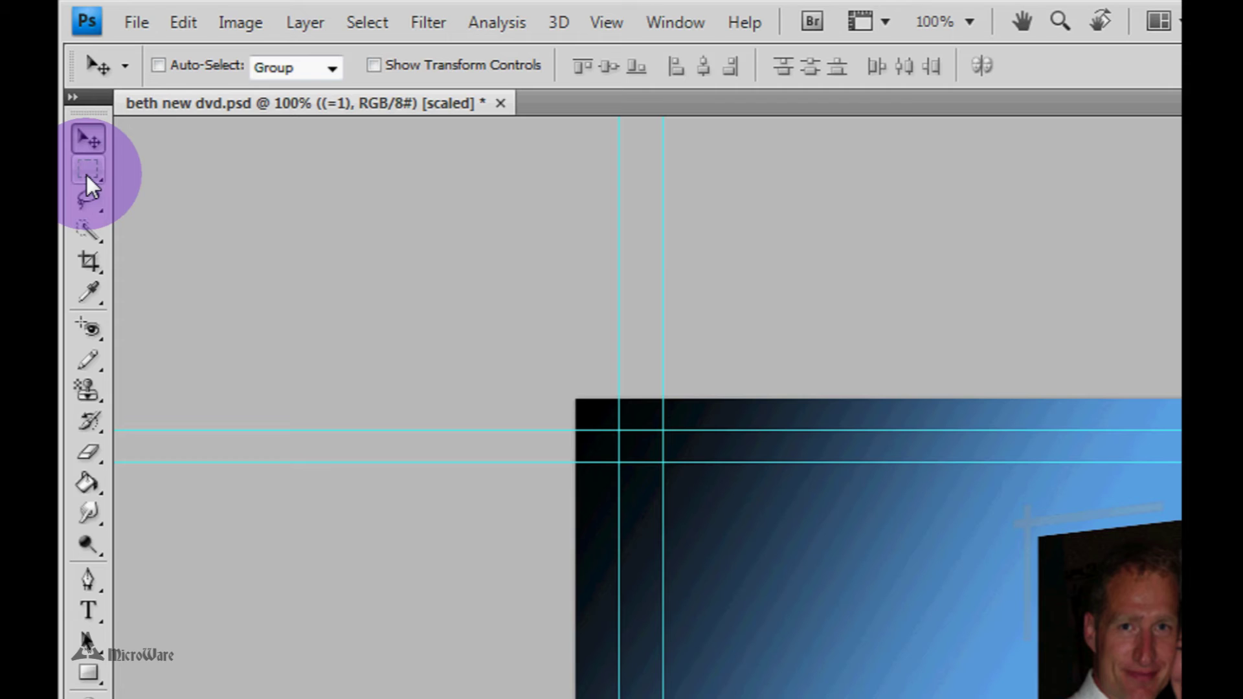
left_click(88, 174)
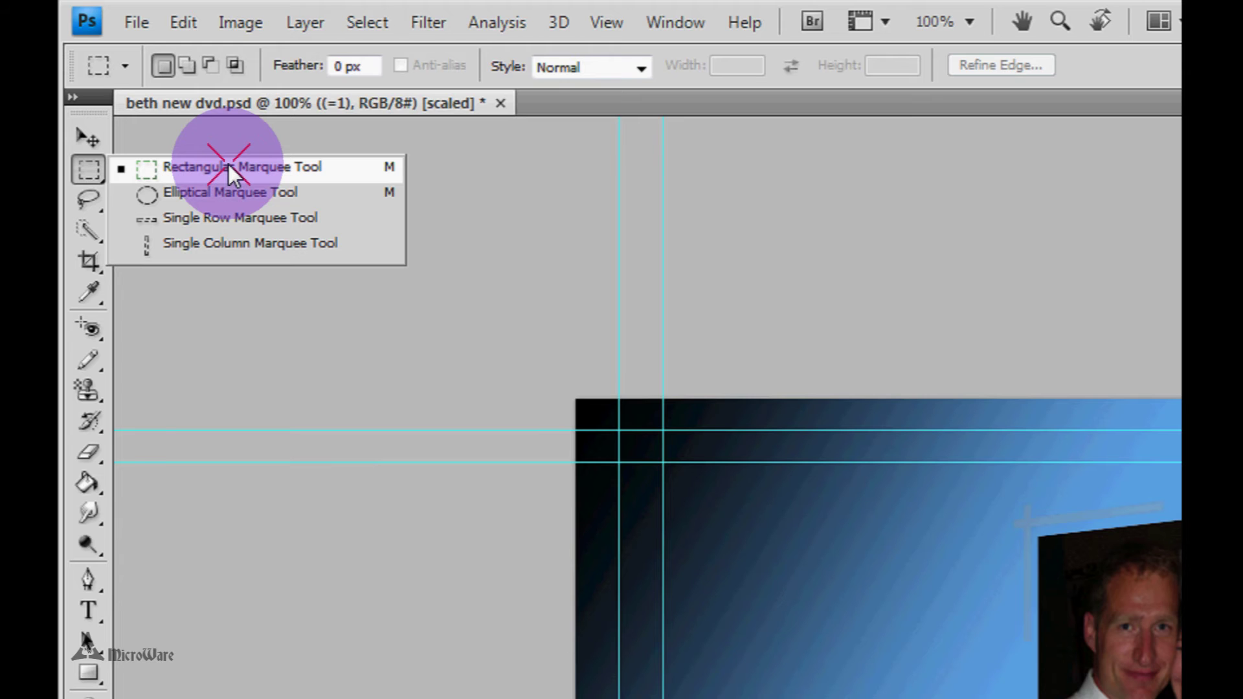
left_click(229, 170)
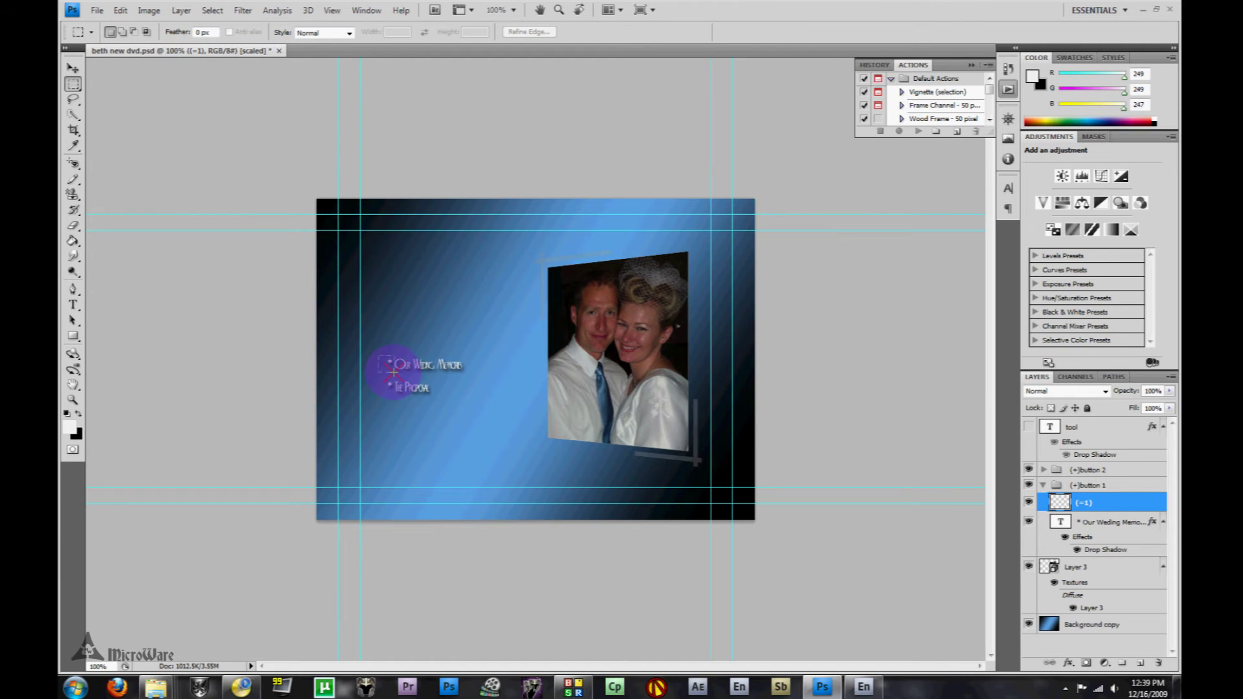
left_click_drag(394, 371, 392, 373)
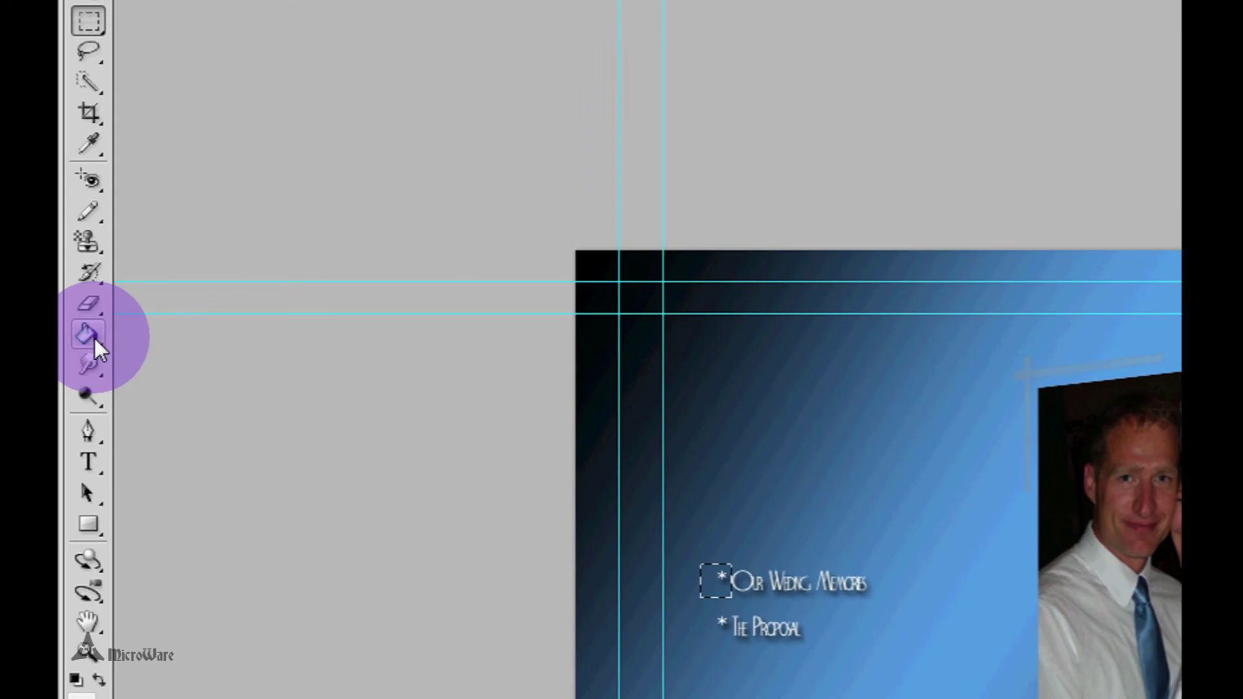
left_click(80, 285)
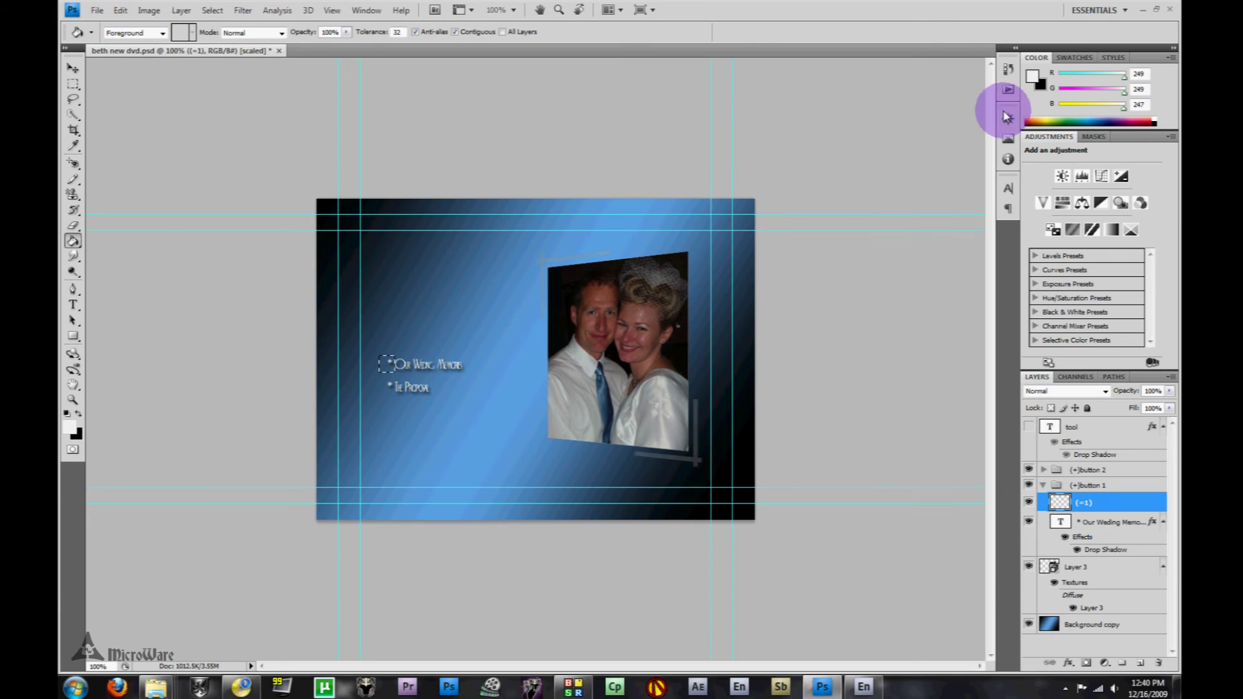
Set the foreground colour to bright yellow (eef606) and Paint Bucket fill the bullet selection
left_click(1034, 79)
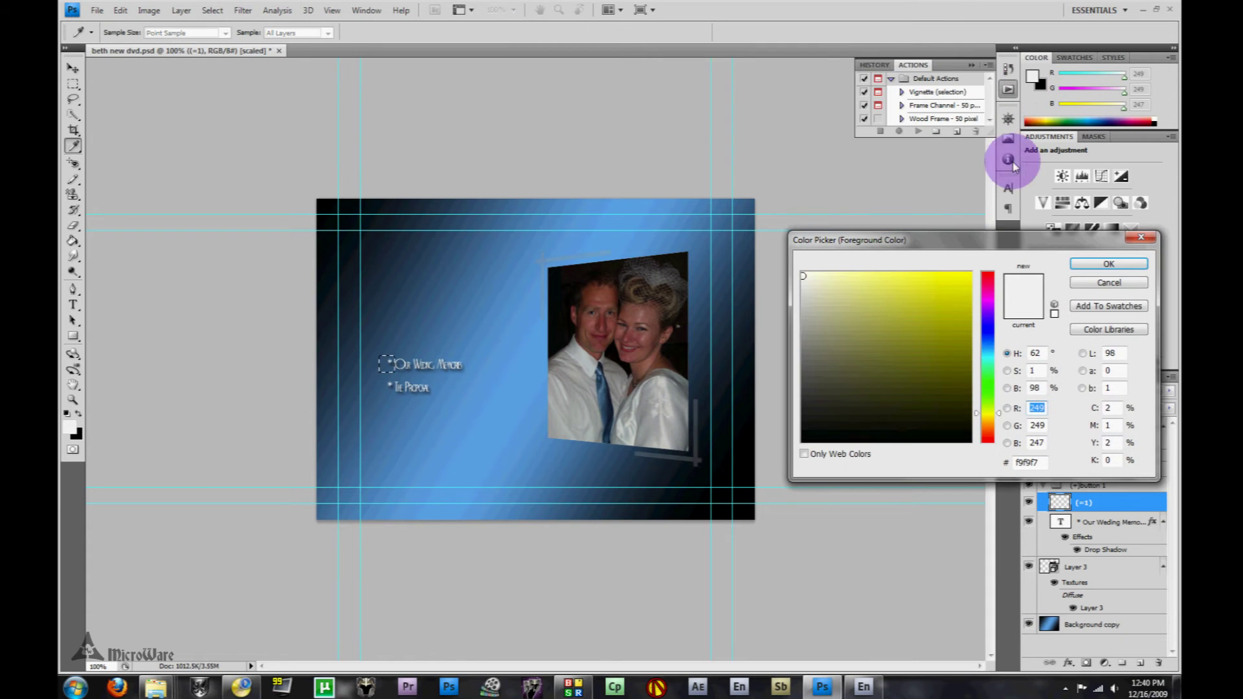
left_click(967, 279)
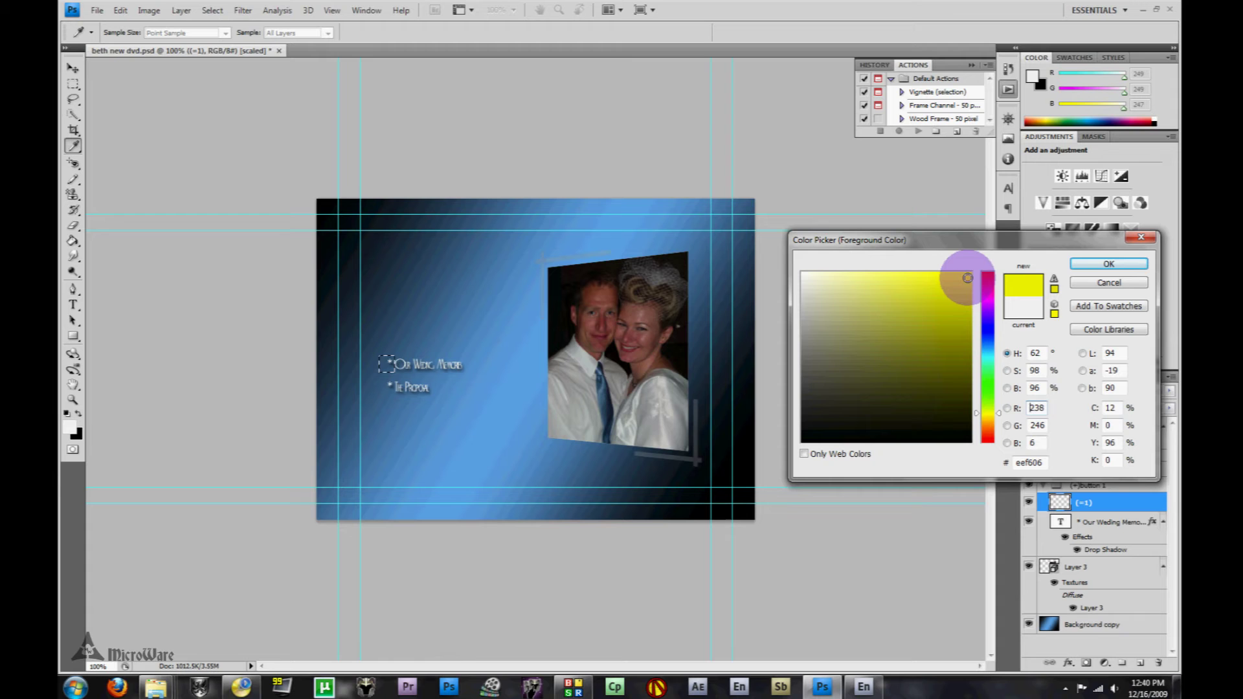
left_click(1083, 265)
key("g")
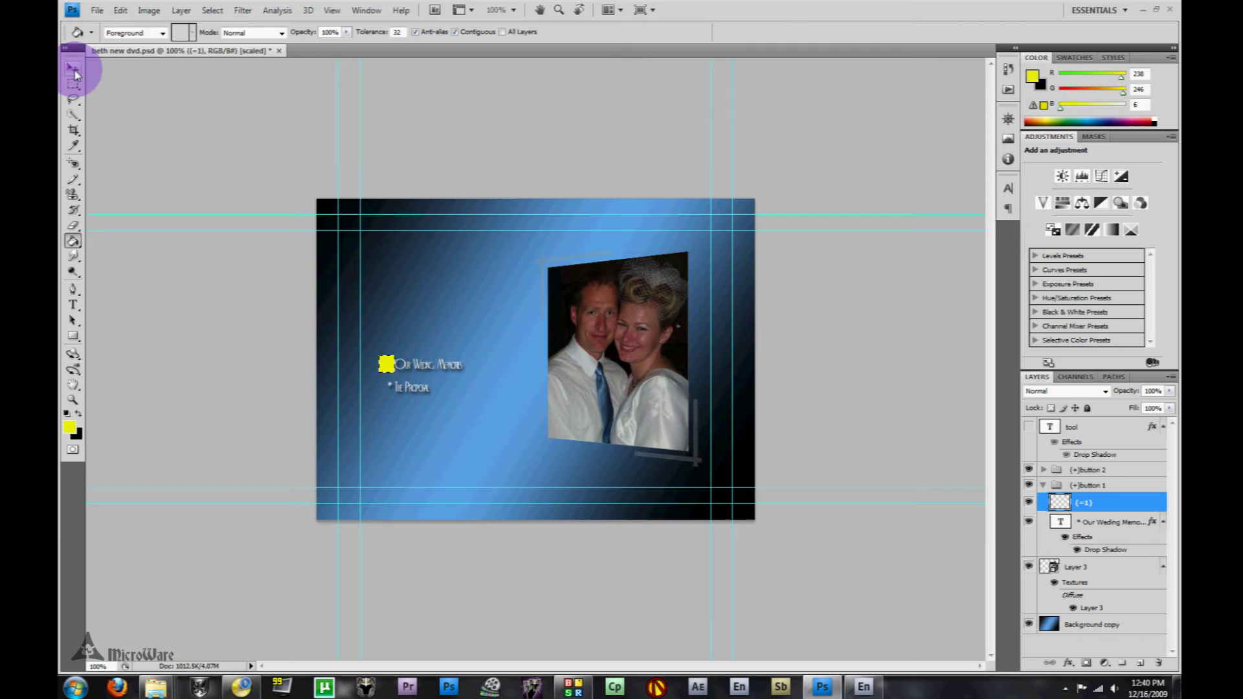
Set the '(=1)' highlight layer's opacity to 50%
left_click(74, 70)
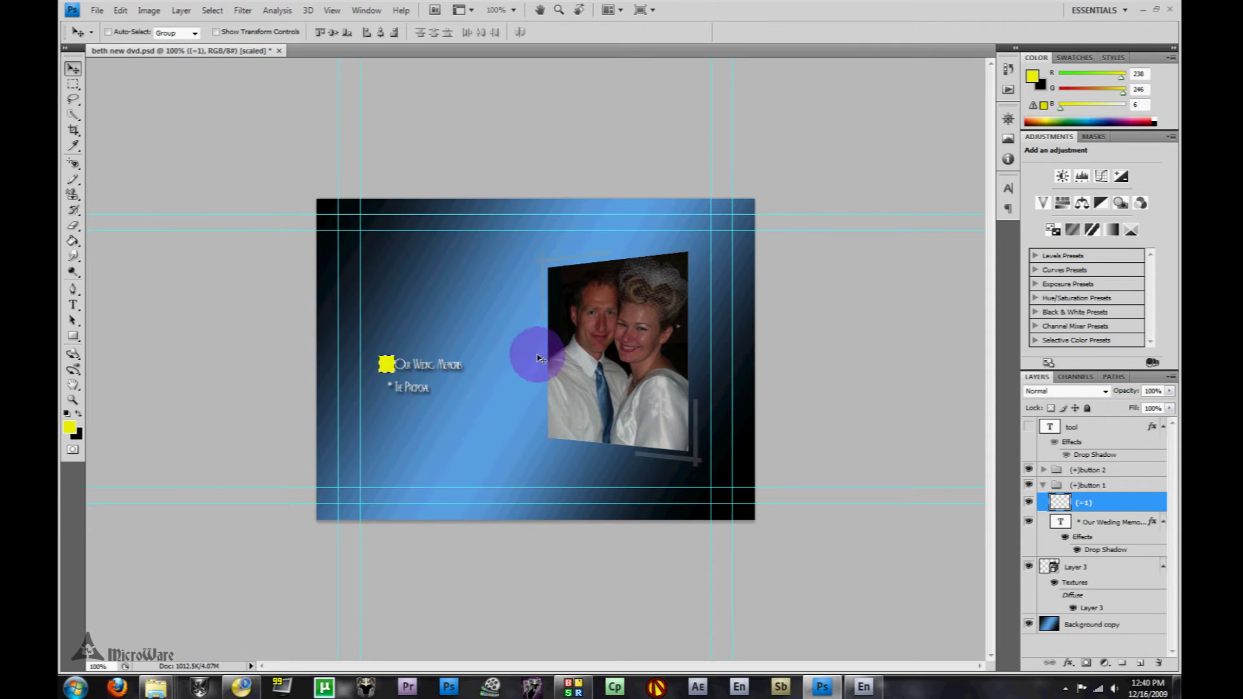
left_click(1008, 89)
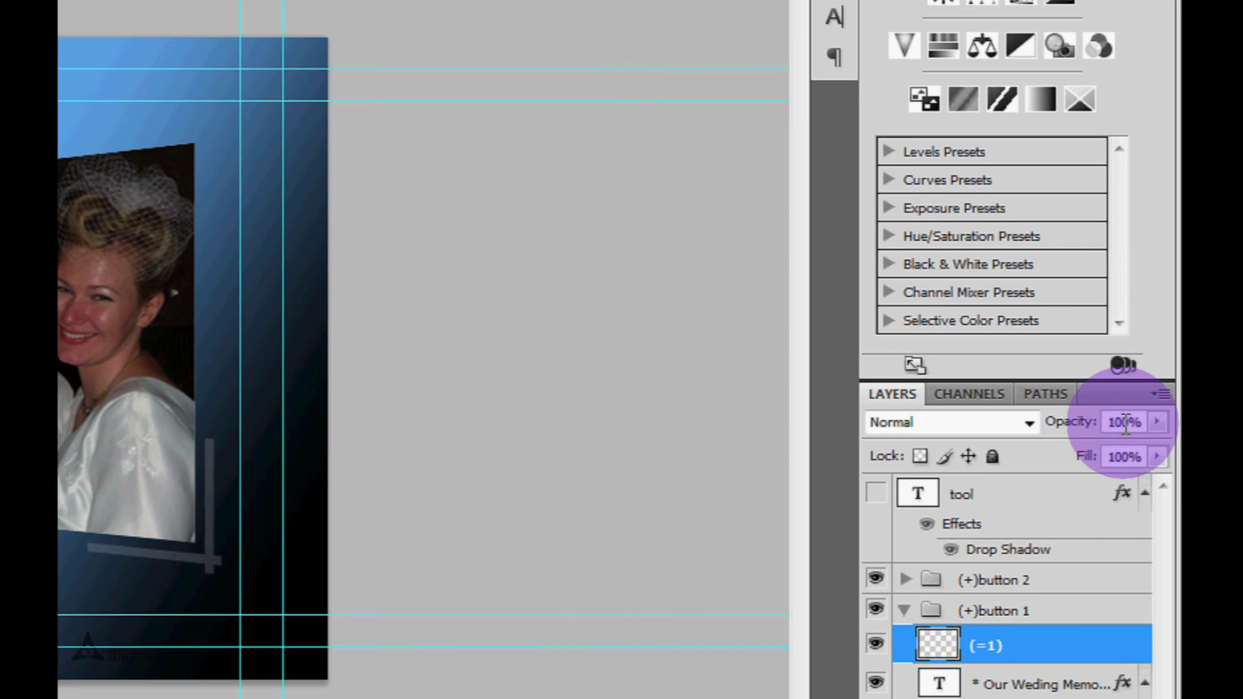
left_click(1121, 422)
left_click(1156, 422)
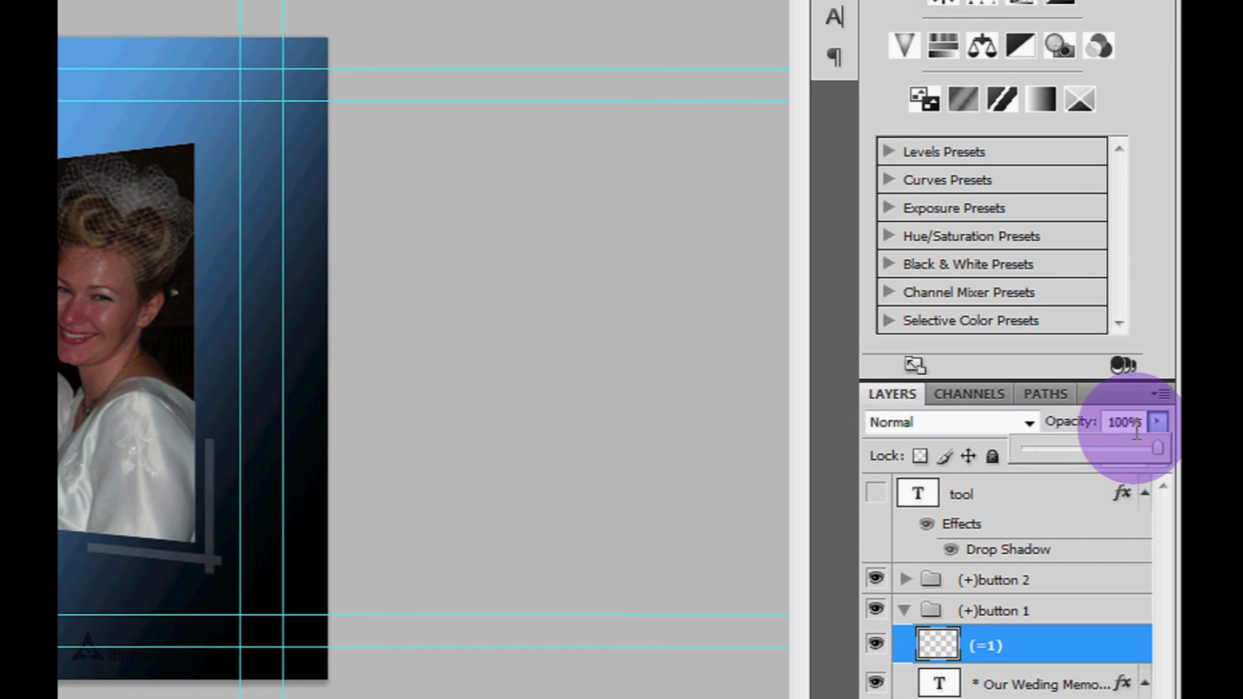
left_click(1129, 427)
left_click_drag(1133, 422, 1108, 424)
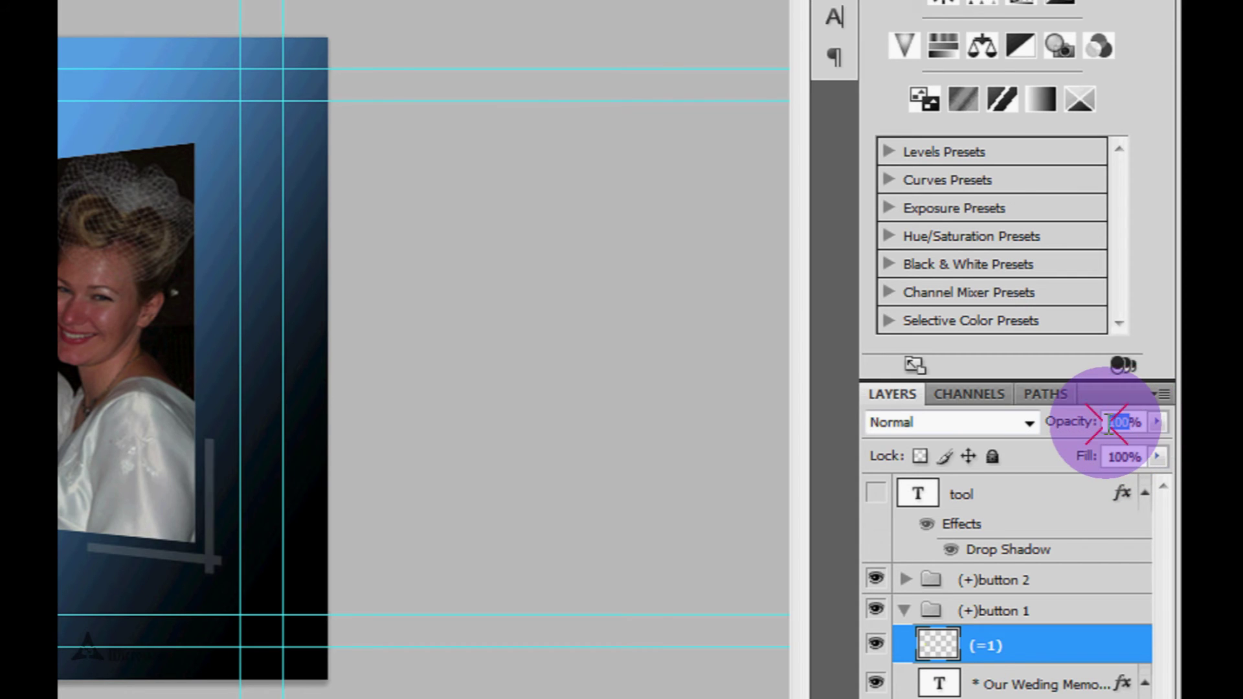
type("50")
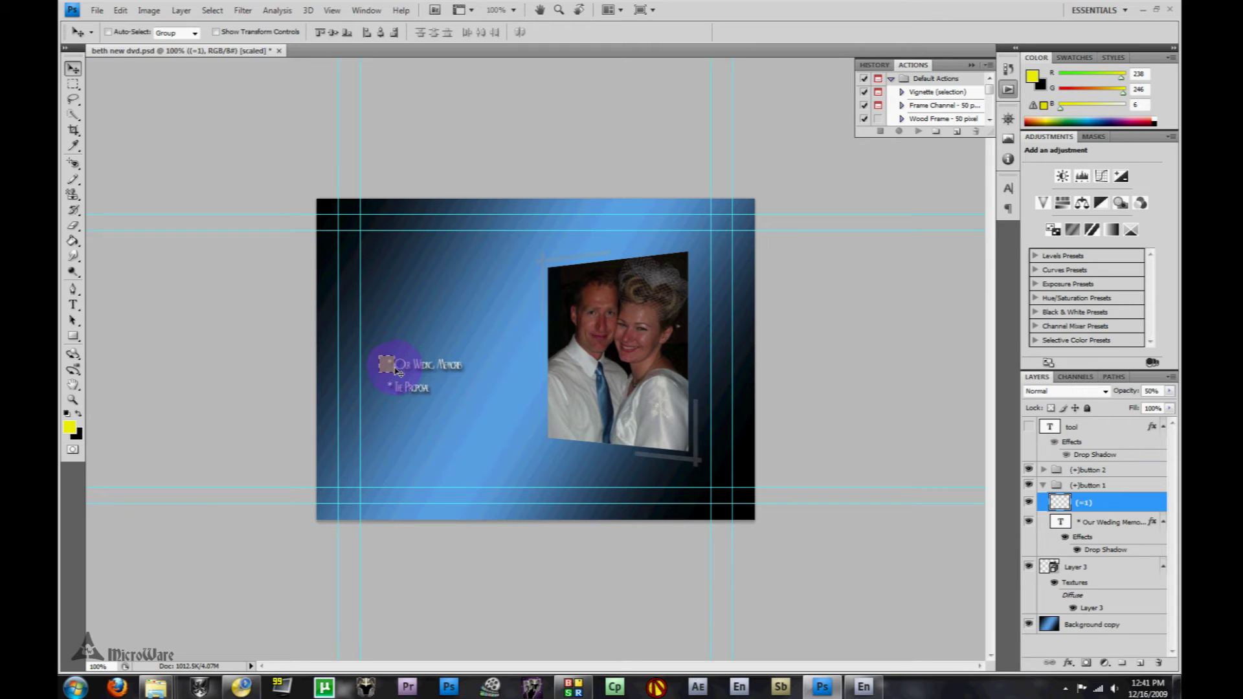
Deselect and hide the '(=1)' yellow highlight layer
key("ctrl+d")
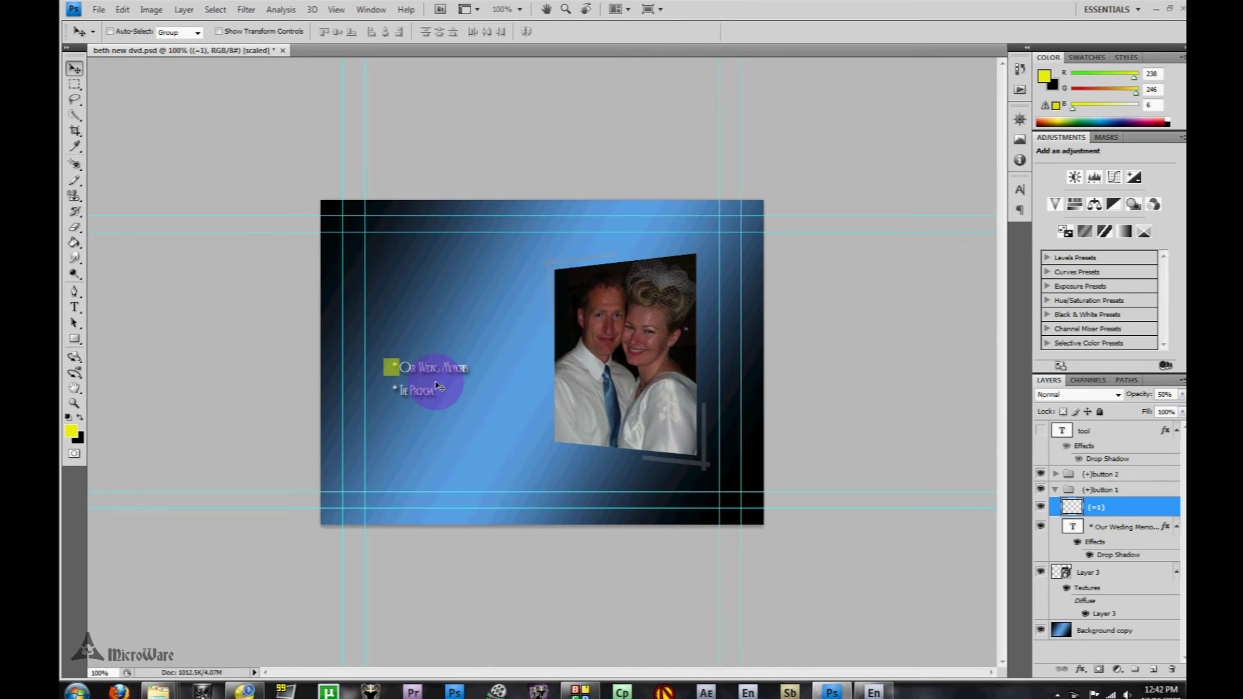
left_click(1039, 510)
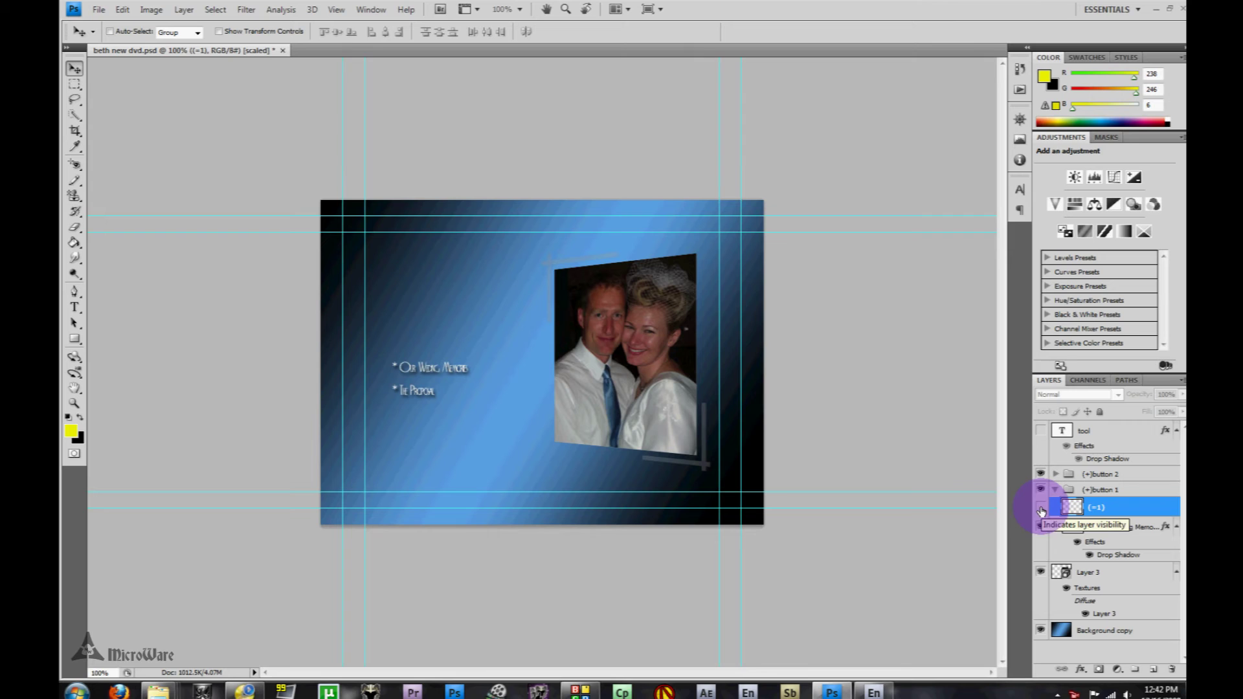
left_click(1041, 509)
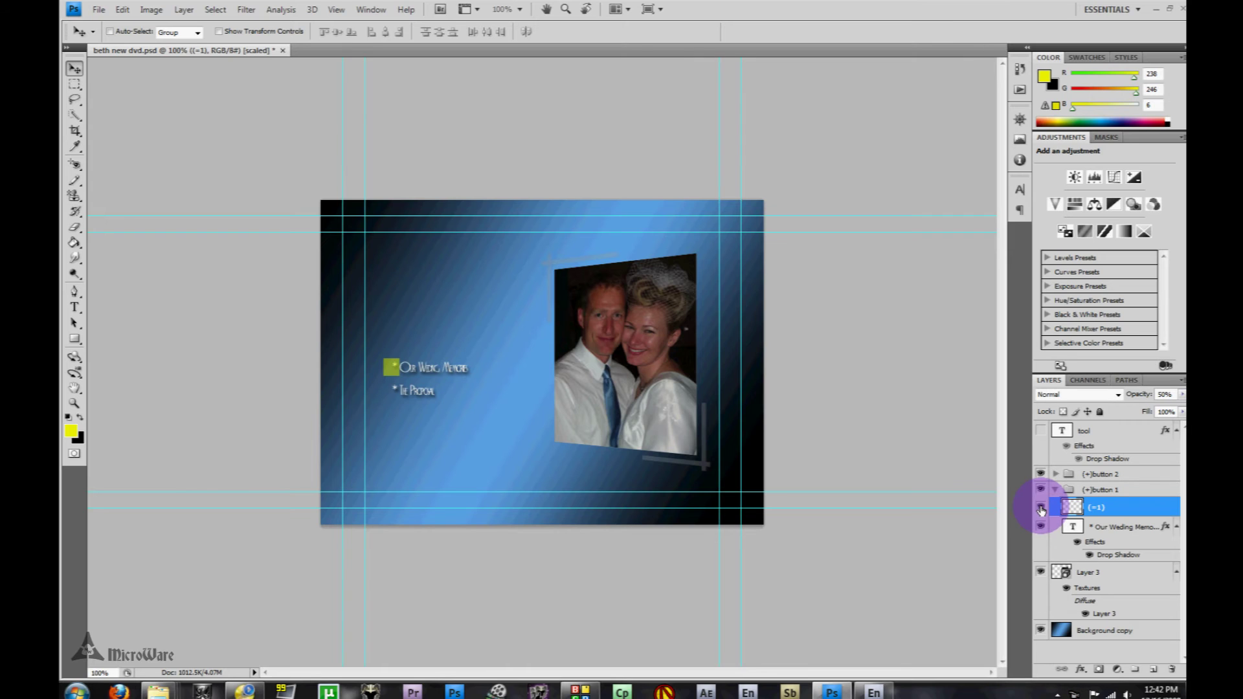
left_click(1041, 509)
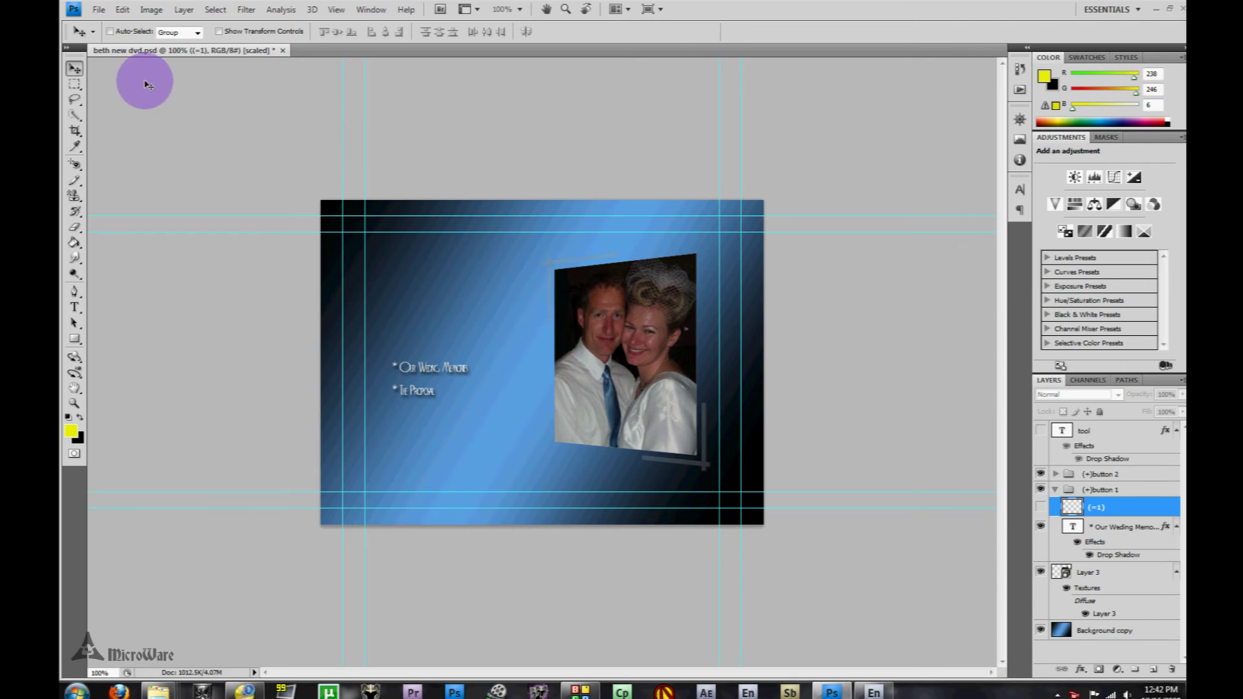
left_click(102, 12)
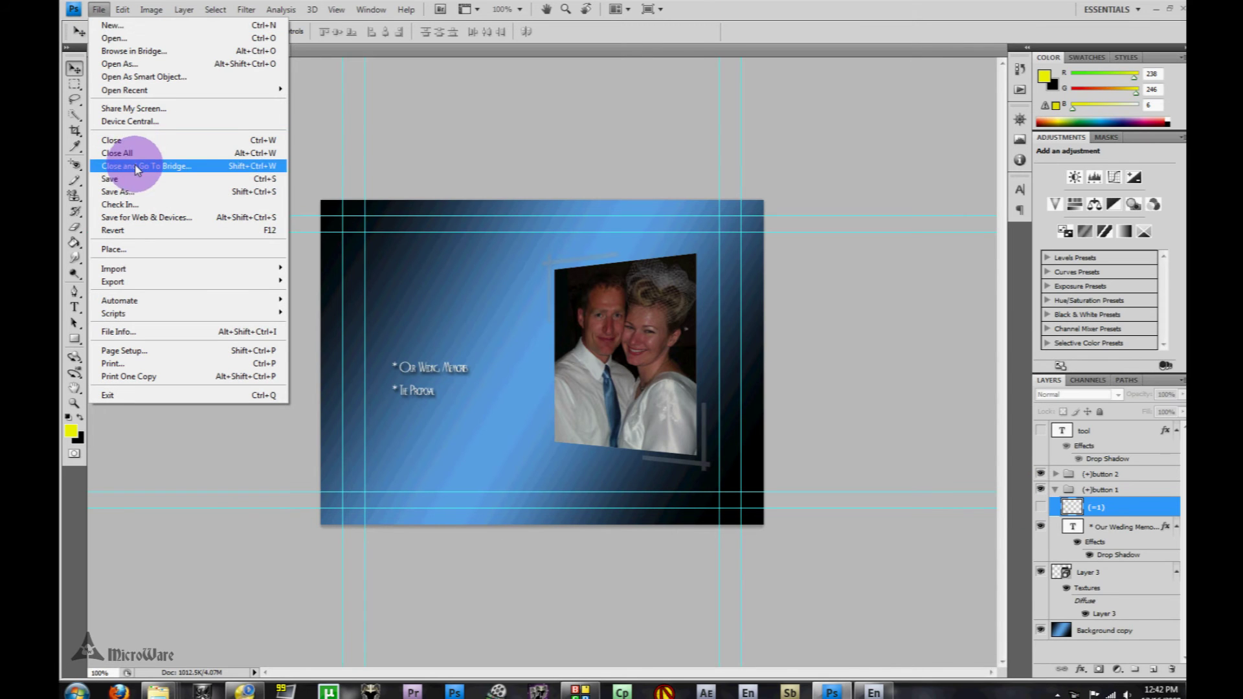
Save the menu PSD as 'beth new dvd'
left_click(137, 193)
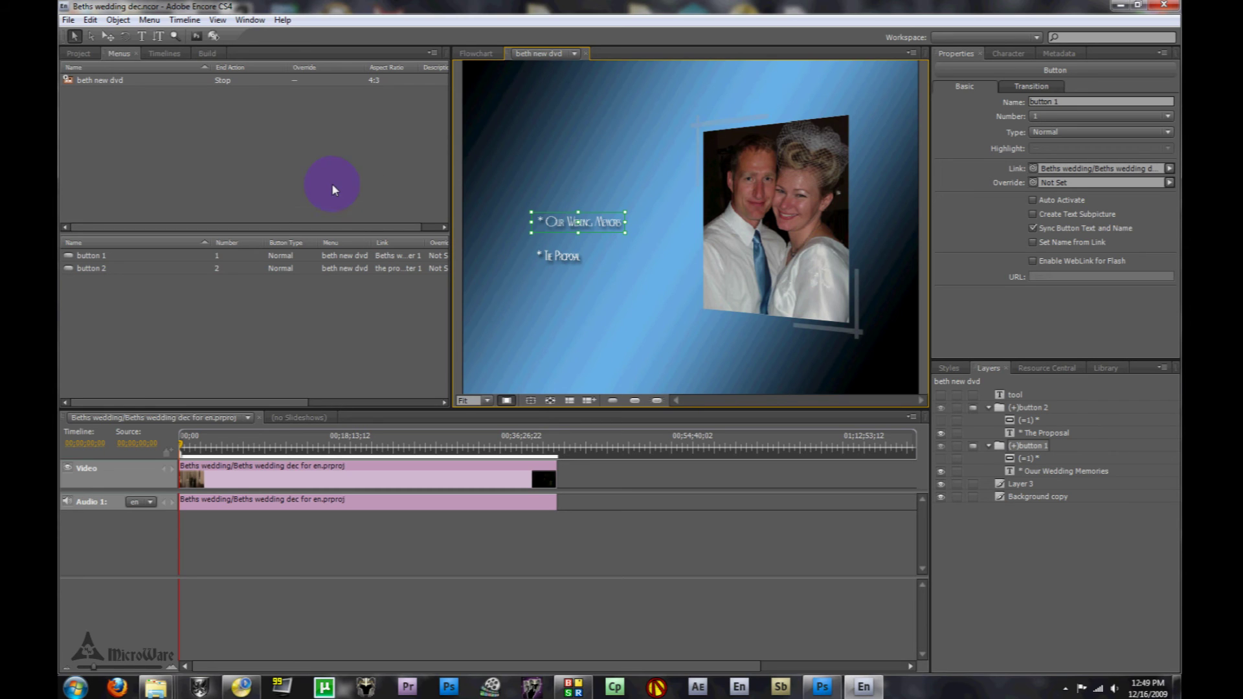
From the Menus panel, open the beth new dvd menu's properties and select The Proposal button
left_click(121, 57)
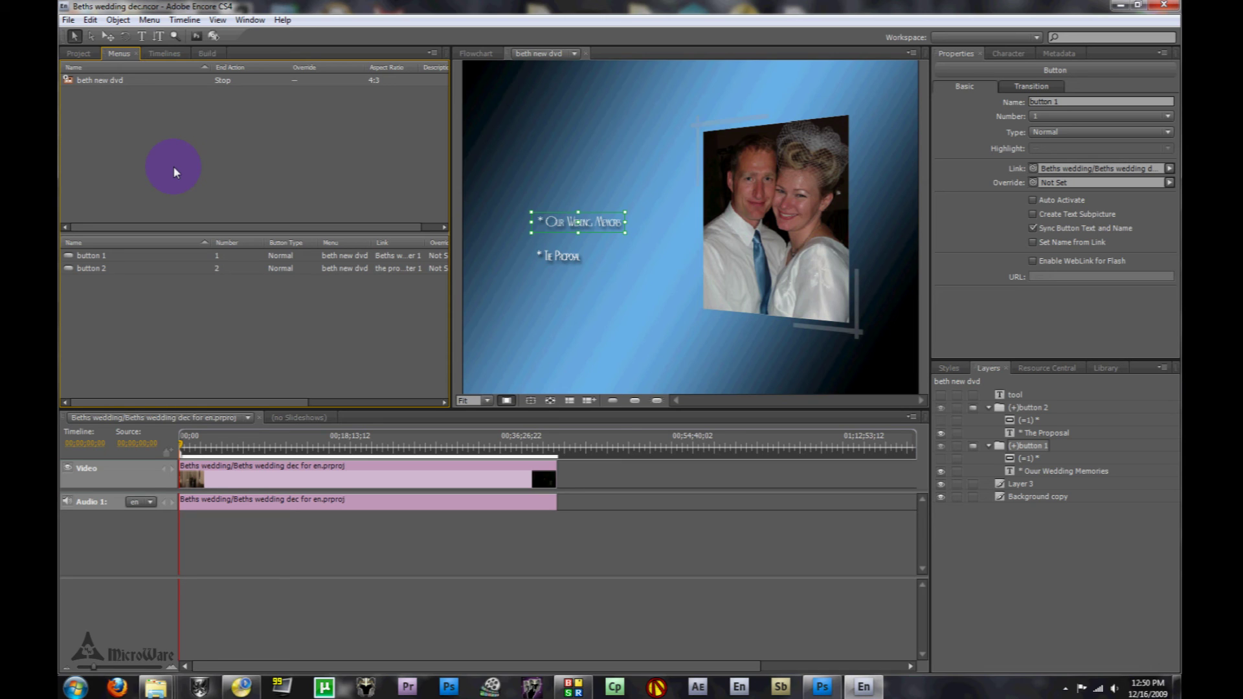
left_click(94, 81)
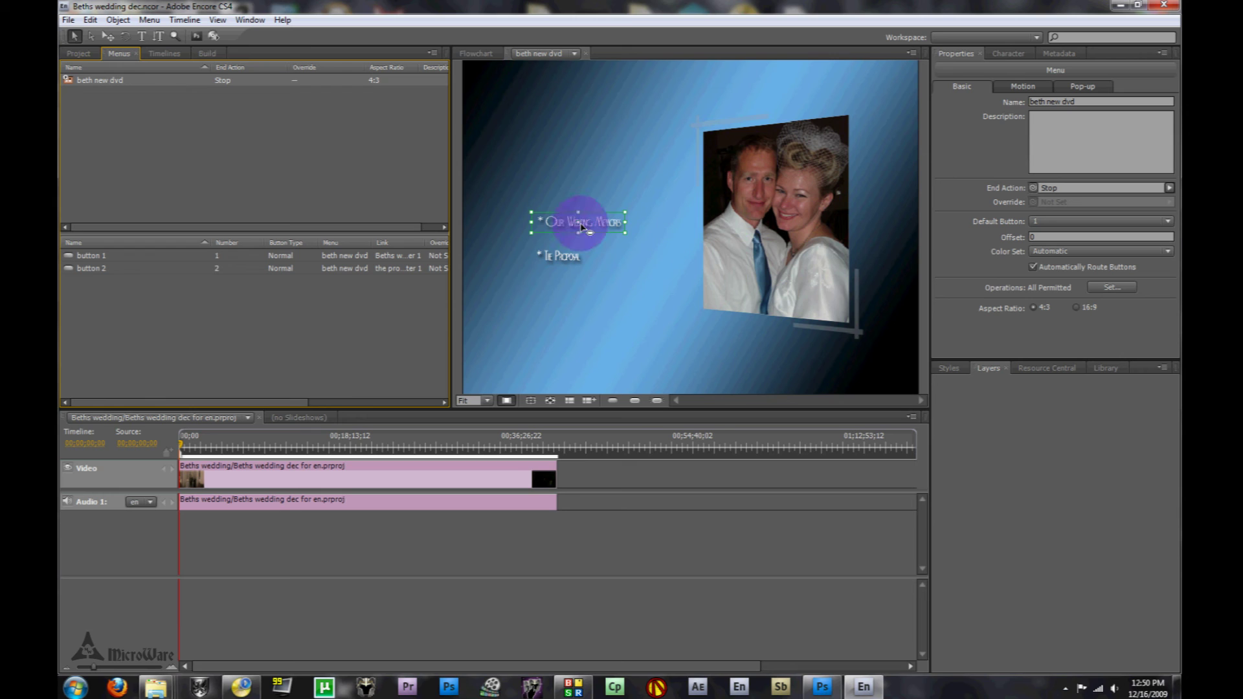
left_click(560, 259)
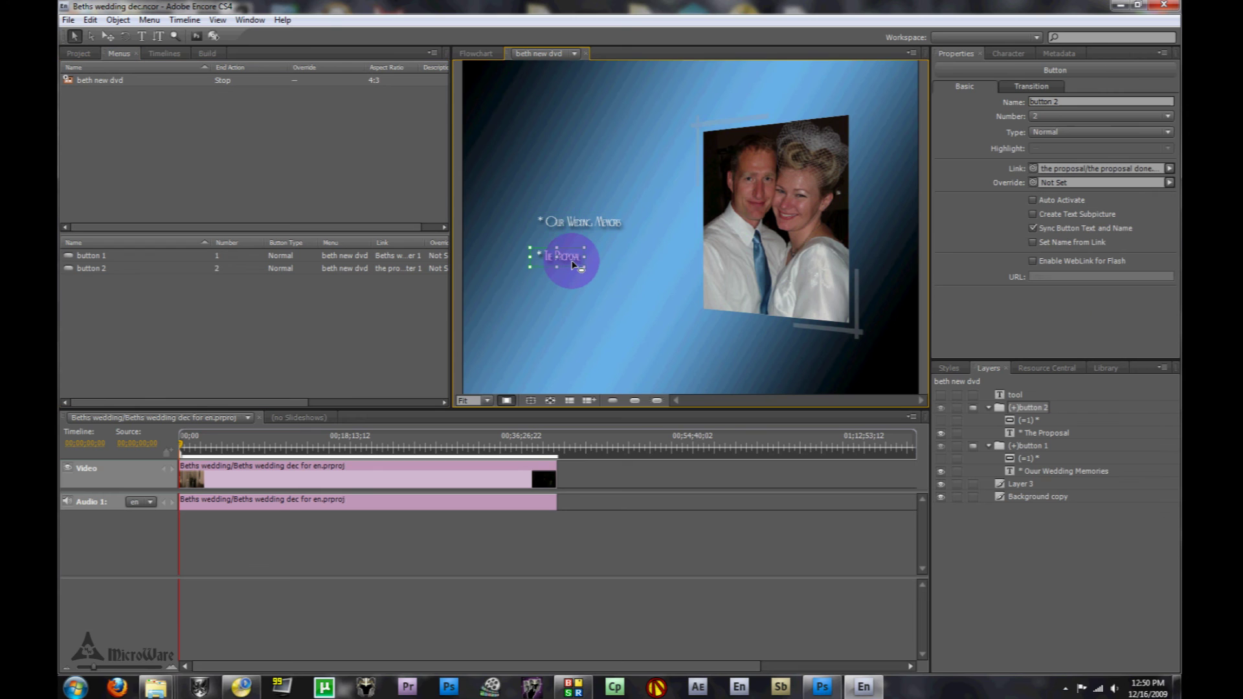
Turn on Auto Activate for button 1, Our Wedding Memories
left_click(571, 226)
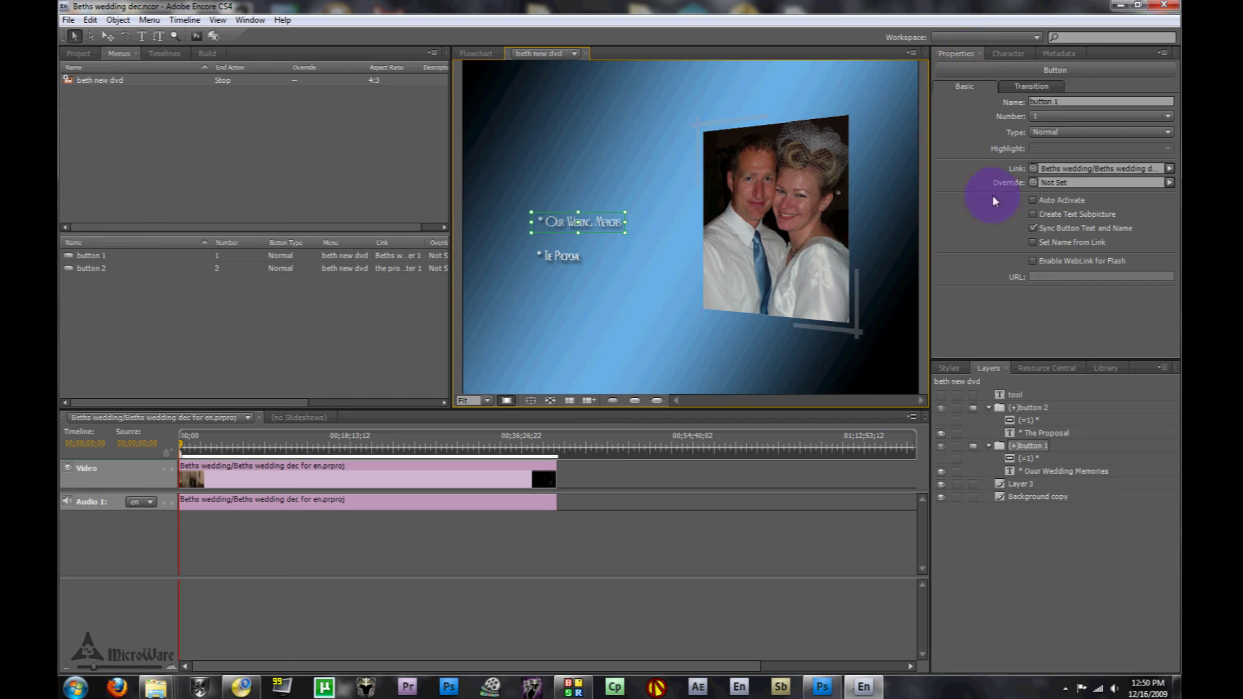
left_click(1033, 203)
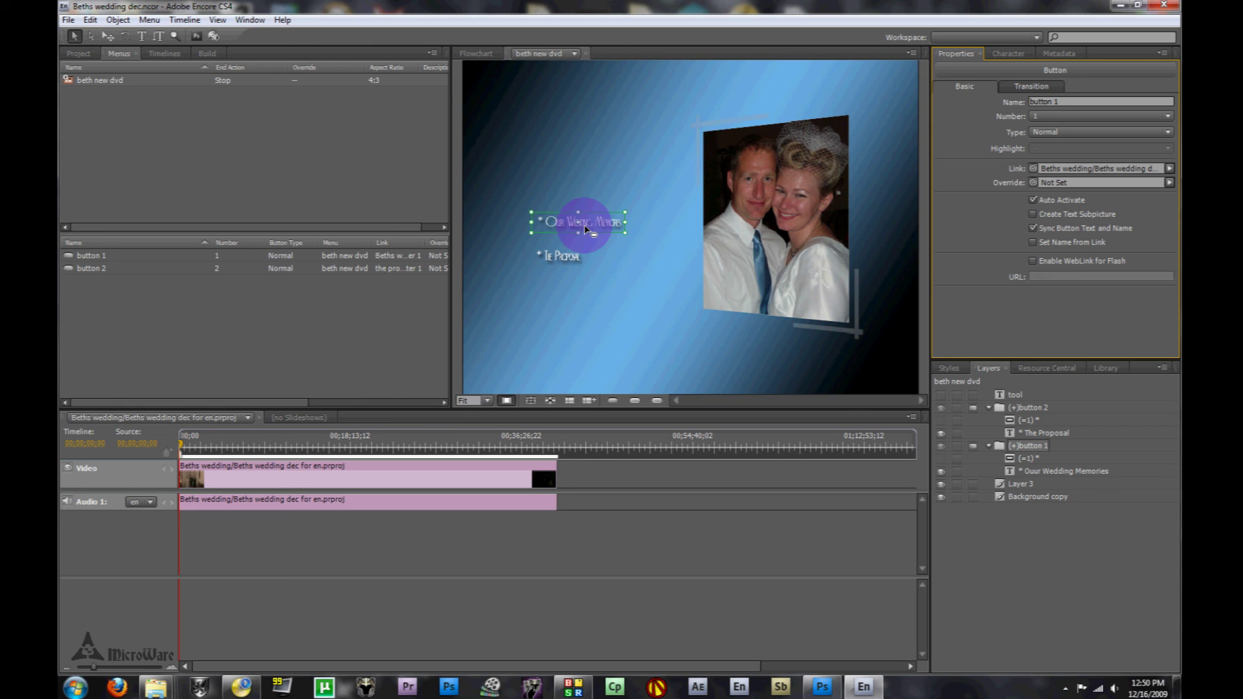
Select The Proposal button and its (=1) highlight subpicture layer in the Layers list
left_click(563, 259)
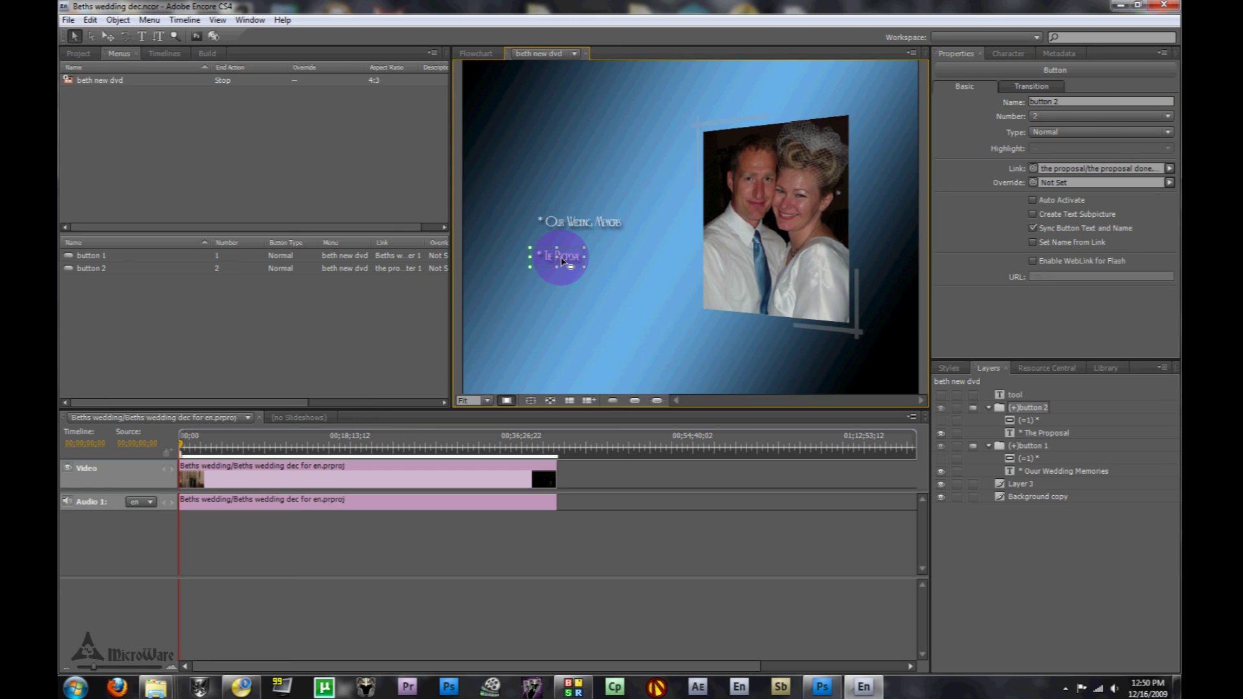
left_click(958, 367)
left_click(987, 369)
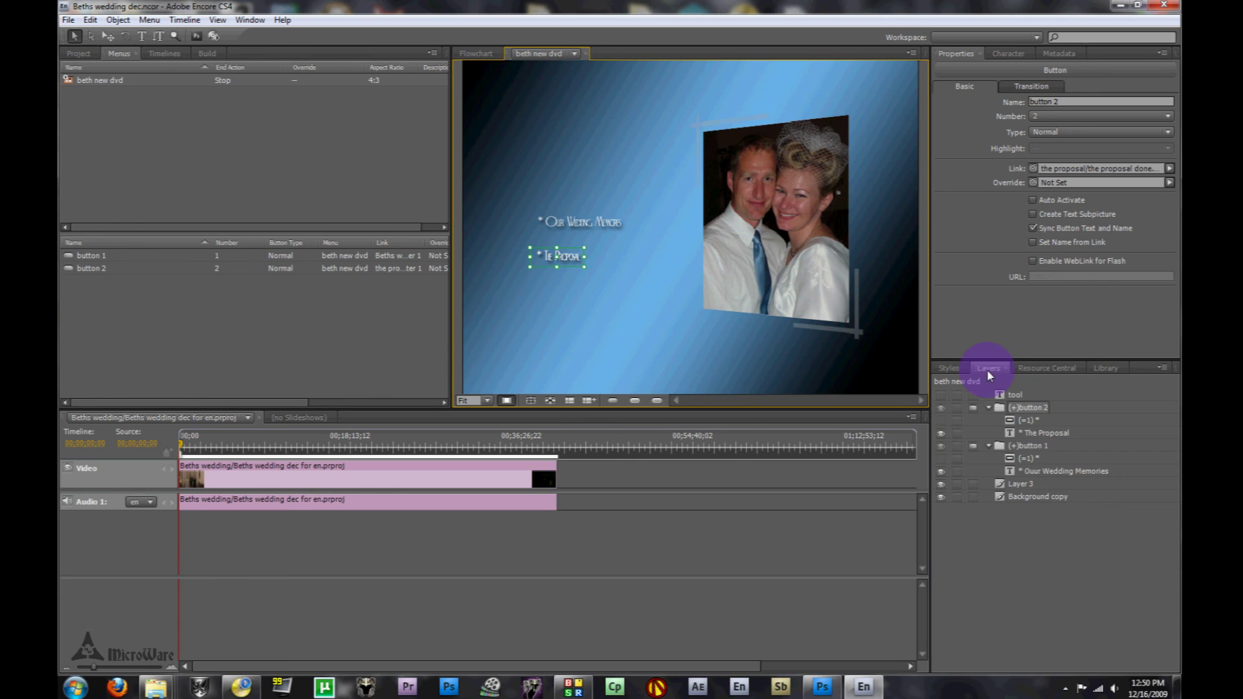
left_click(1013, 421)
left_click(539, 257)
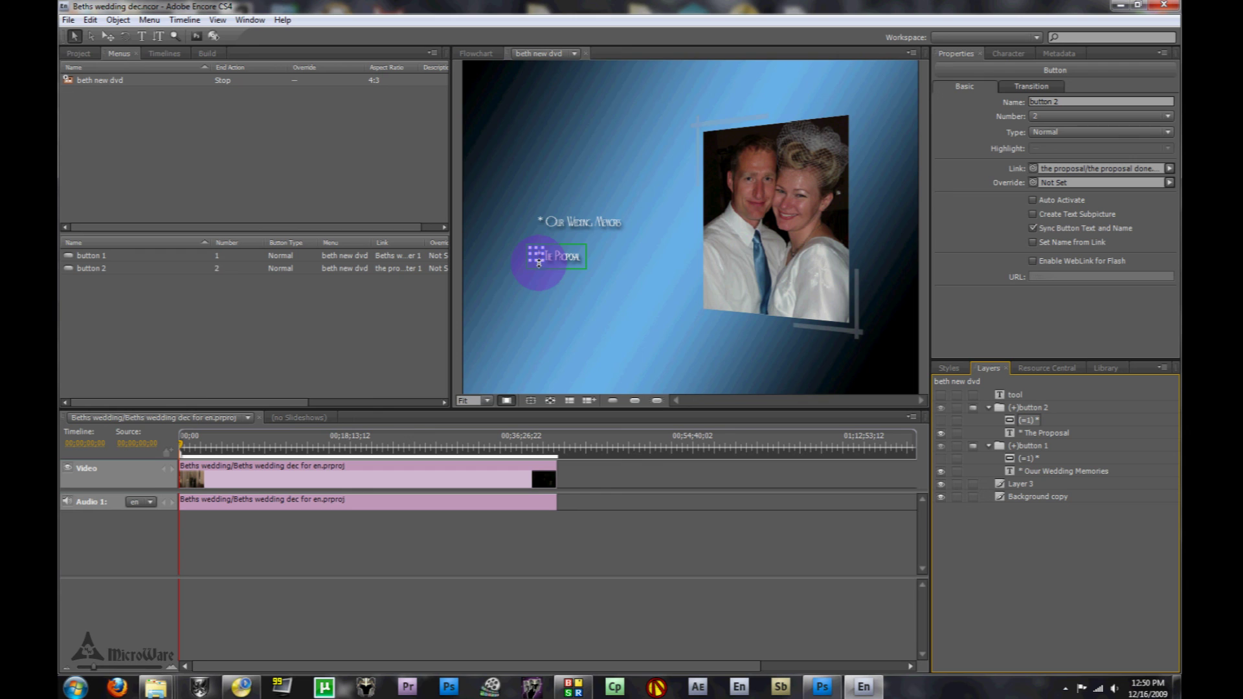
Turn on Auto Activate for button 2, The Proposal, matching button 1
left_click(1034, 201)
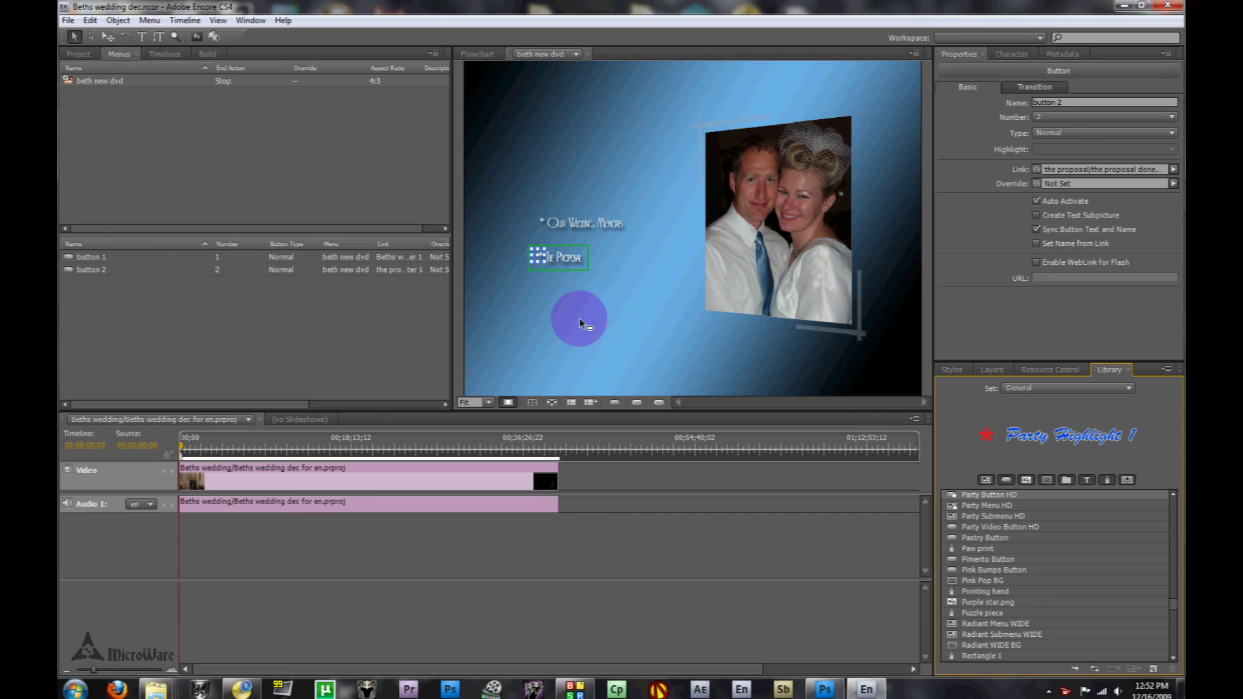
Preview the beth new dvd menu with File > Preview to check the yellow highlights
left_click(69, 24)
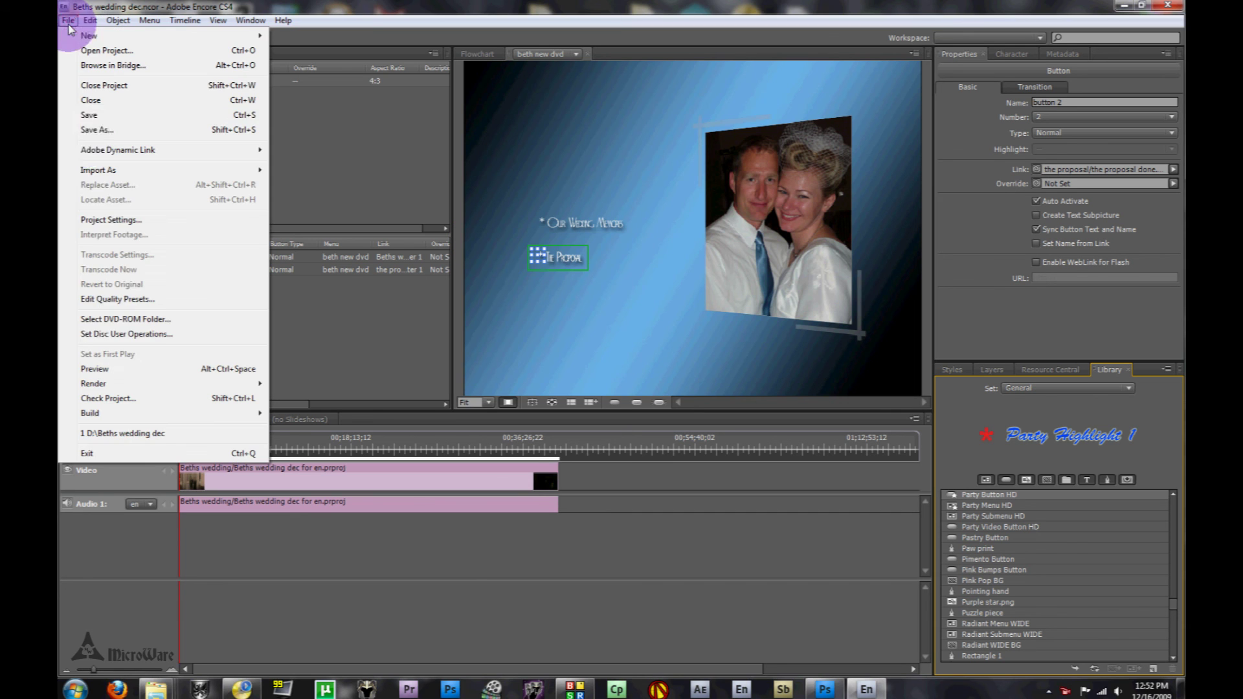
left_click(99, 370)
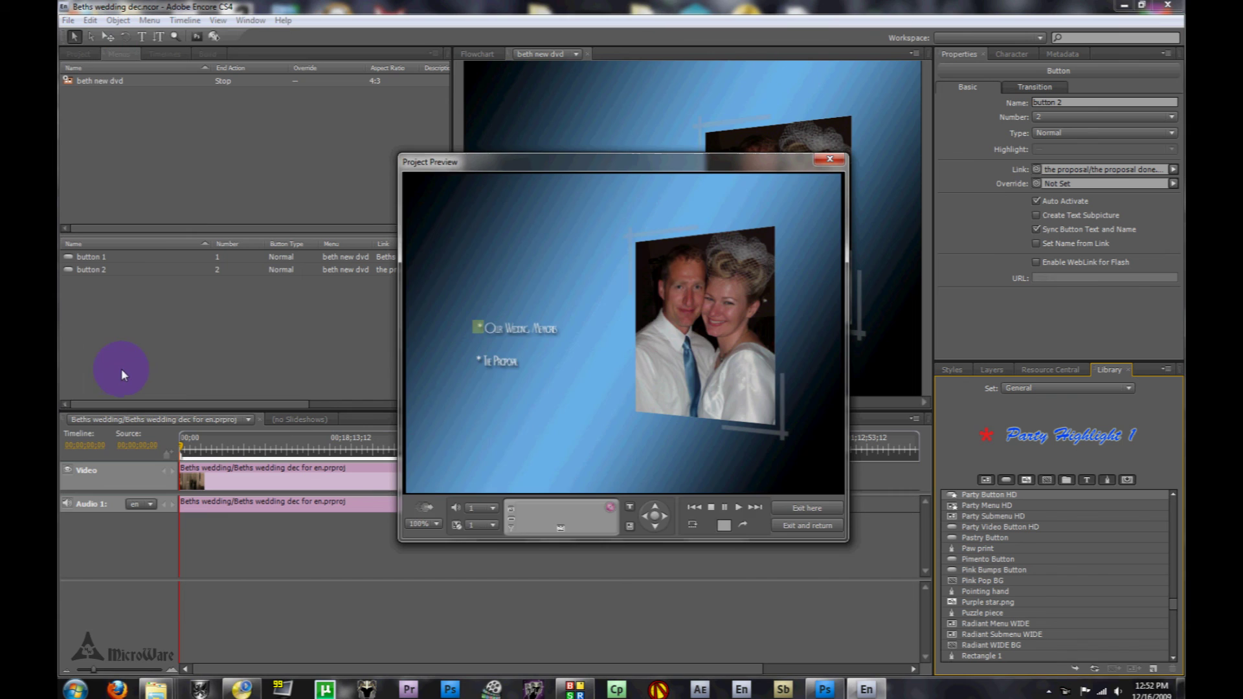